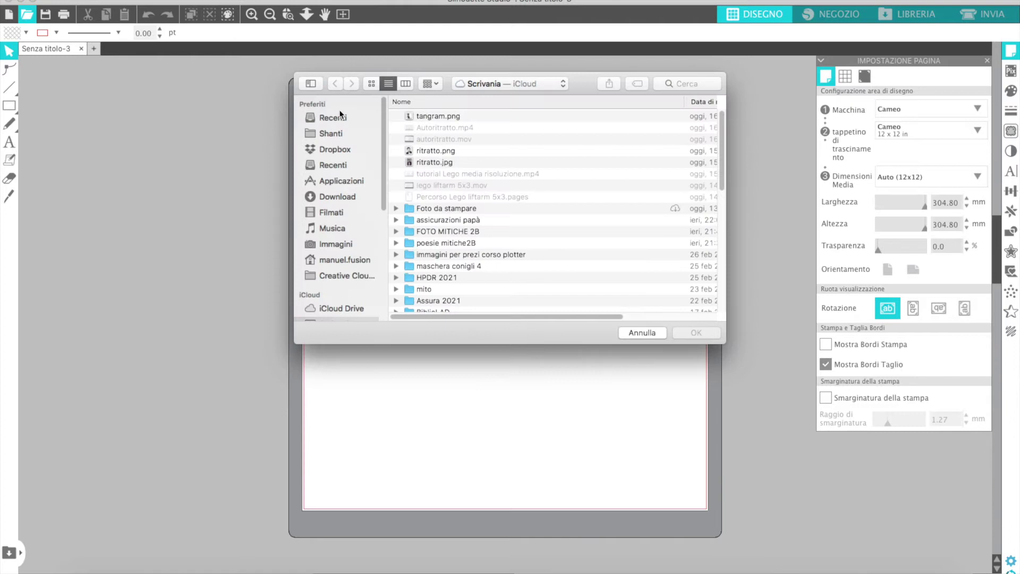
- Open tangram.png and enlarge the cat image to about 255 × 279 mm on the page
click(423, 116)
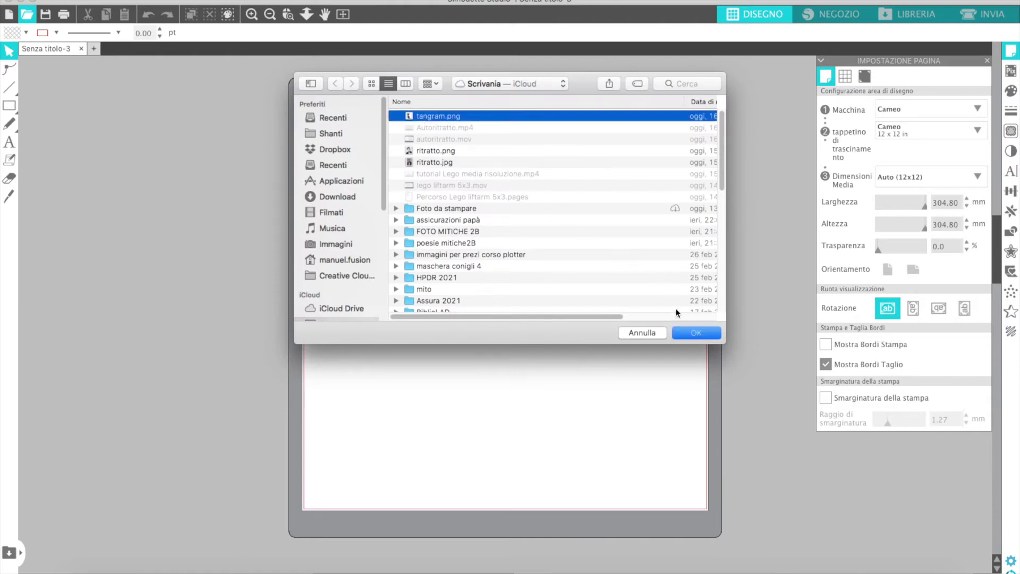
click(696, 333)
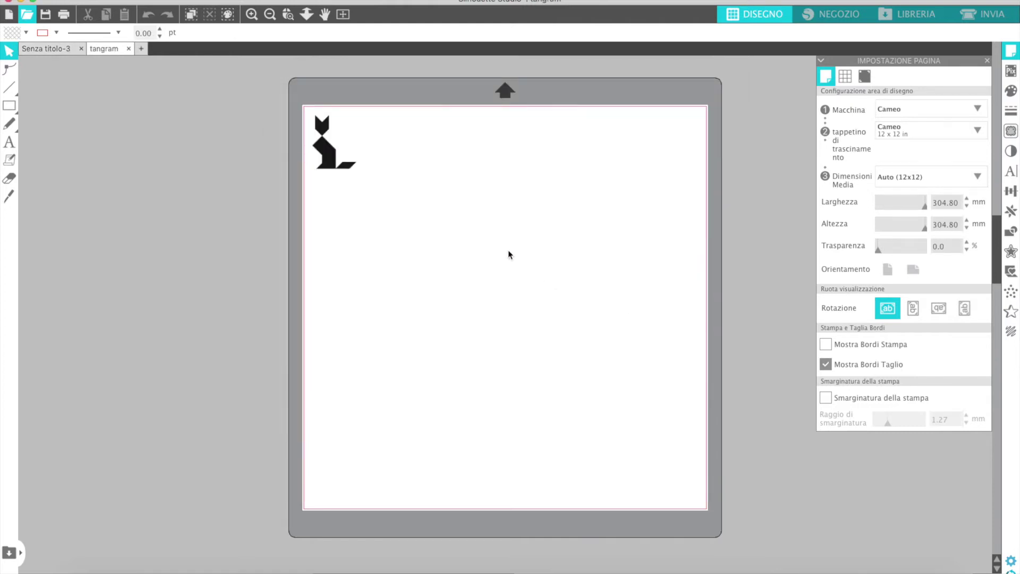
click(329, 158)
drag(362, 177, 674, 455)
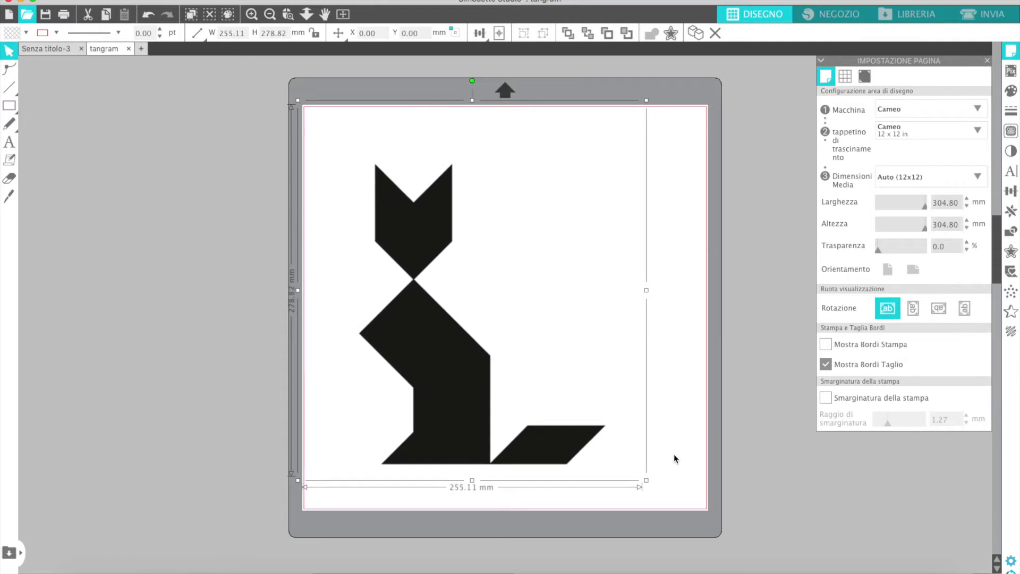
click(683, 314)
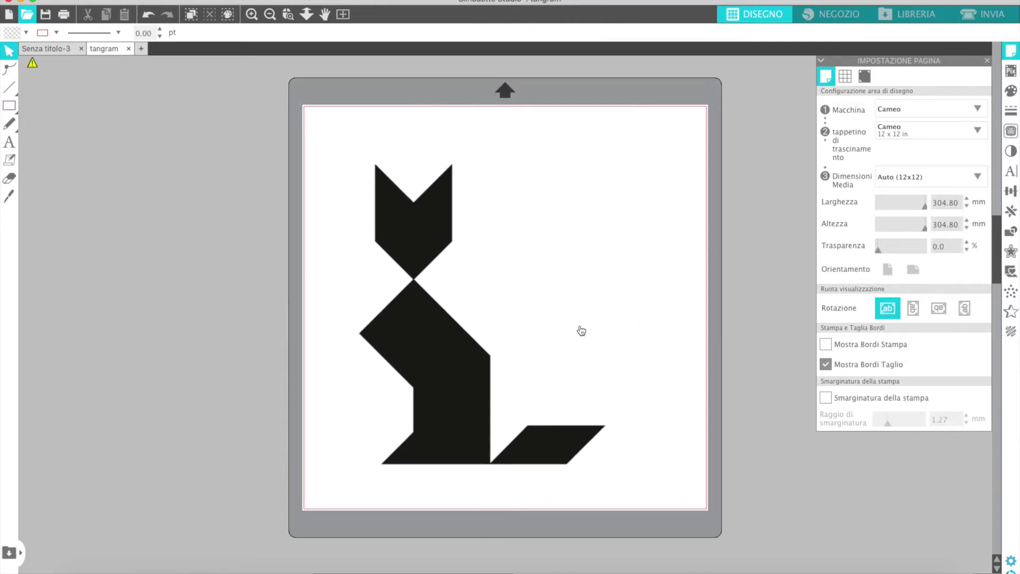
- Trace the cat's head with the polygon tool as a closed six-corner outline about 58 × 87 mm
scroll(549, 358, up, 2)
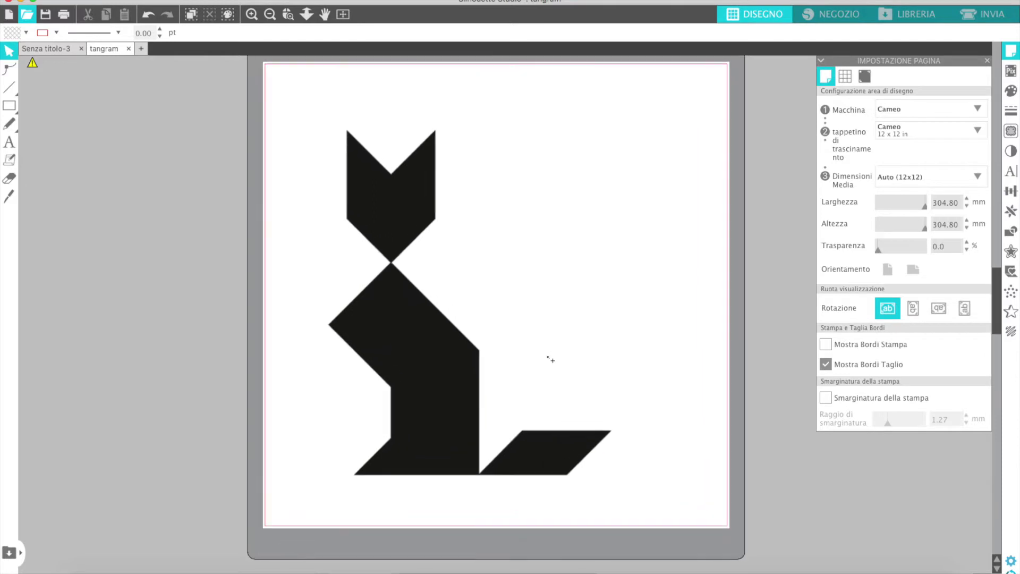
scroll(519, 257, up, 3)
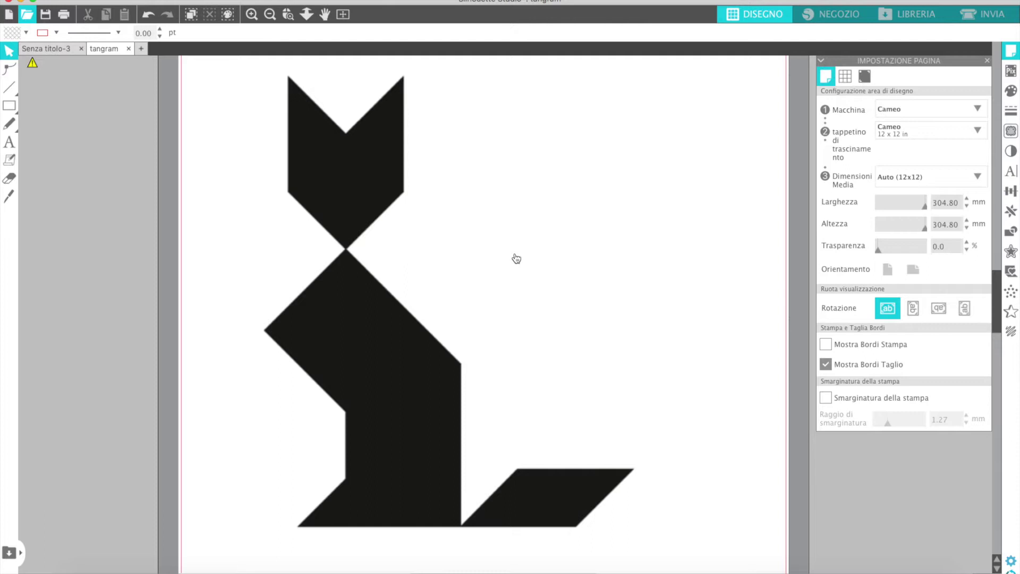
mouse_move(11, 87)
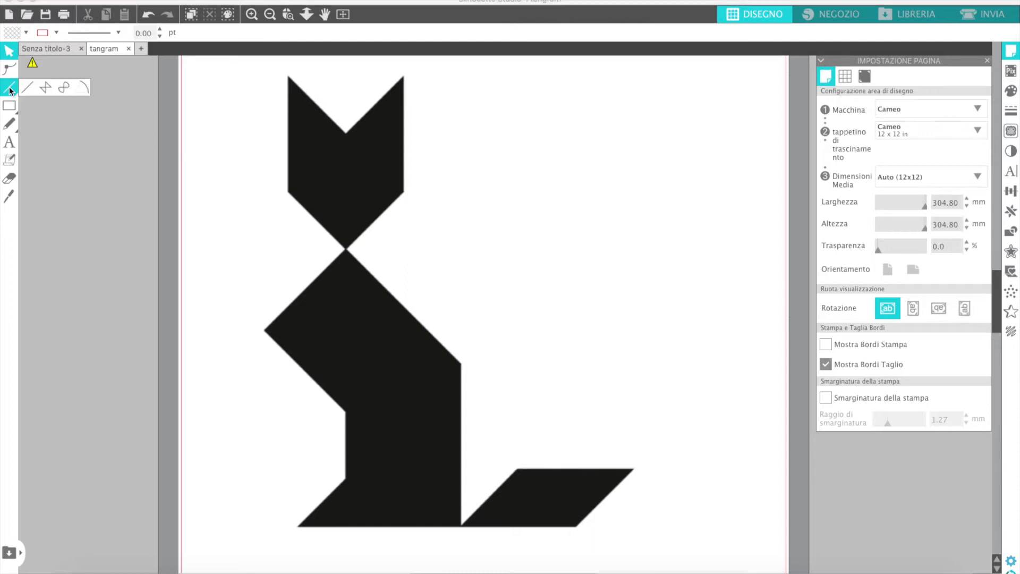
click(43, 87)
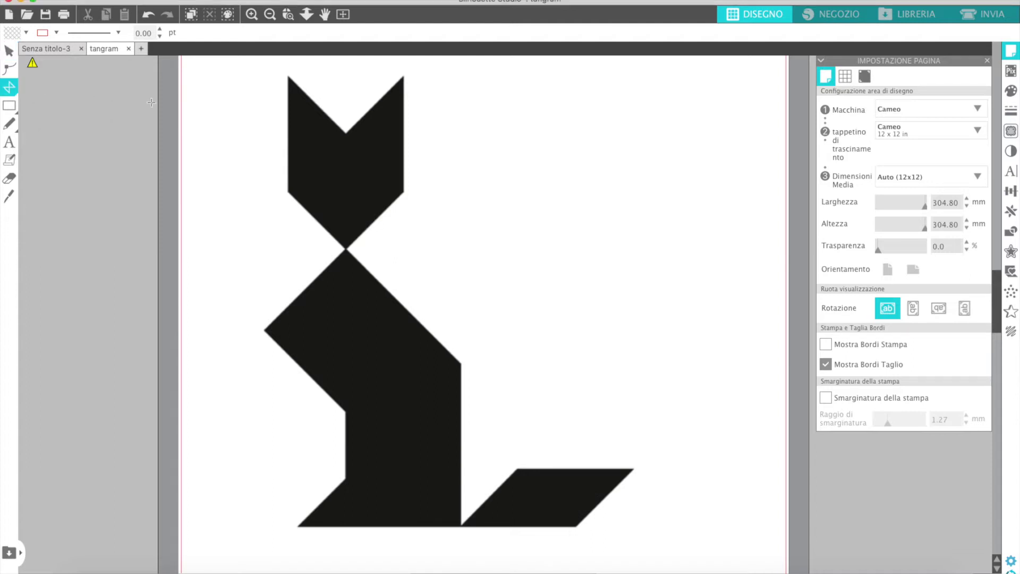
click(287, 75)
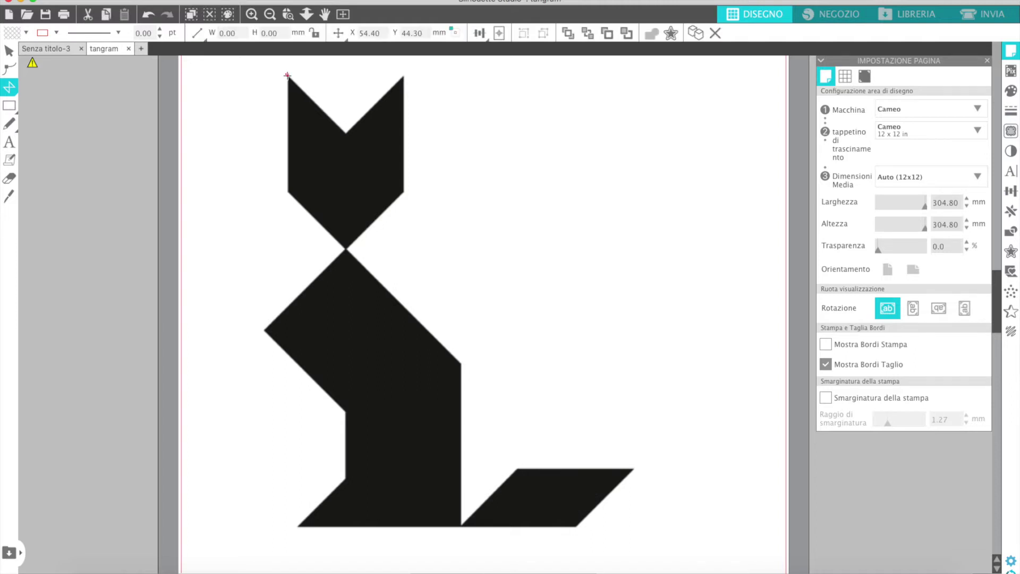
shift+click(288, 157)
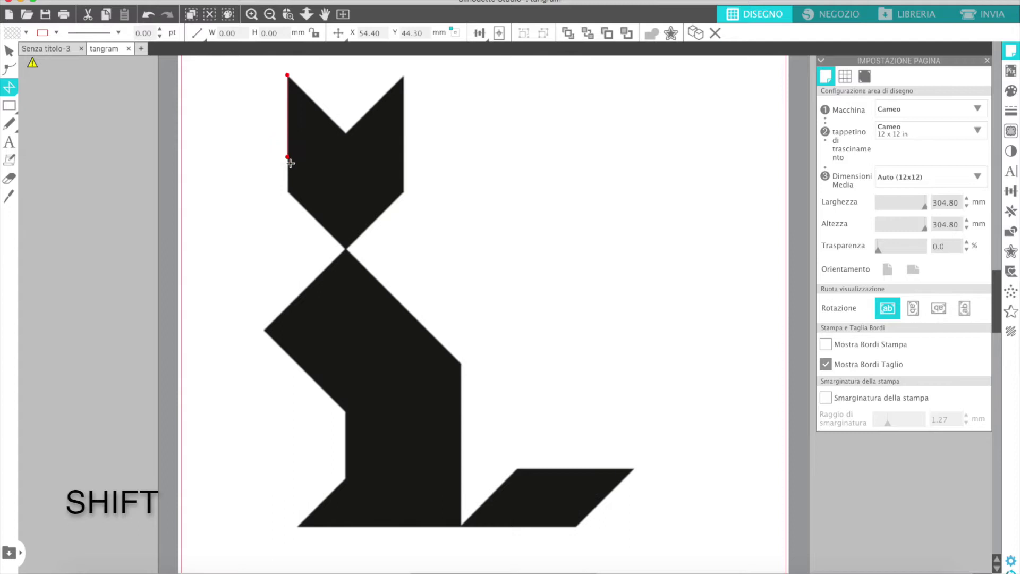
shift+click(288, 191)
shift+click(346, 248)
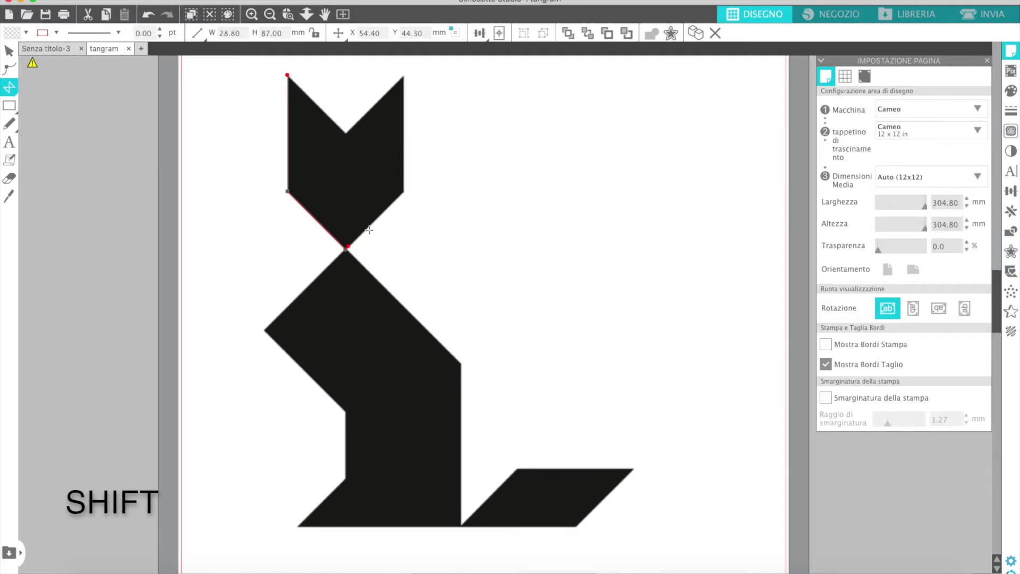
shift+click(405, 192)
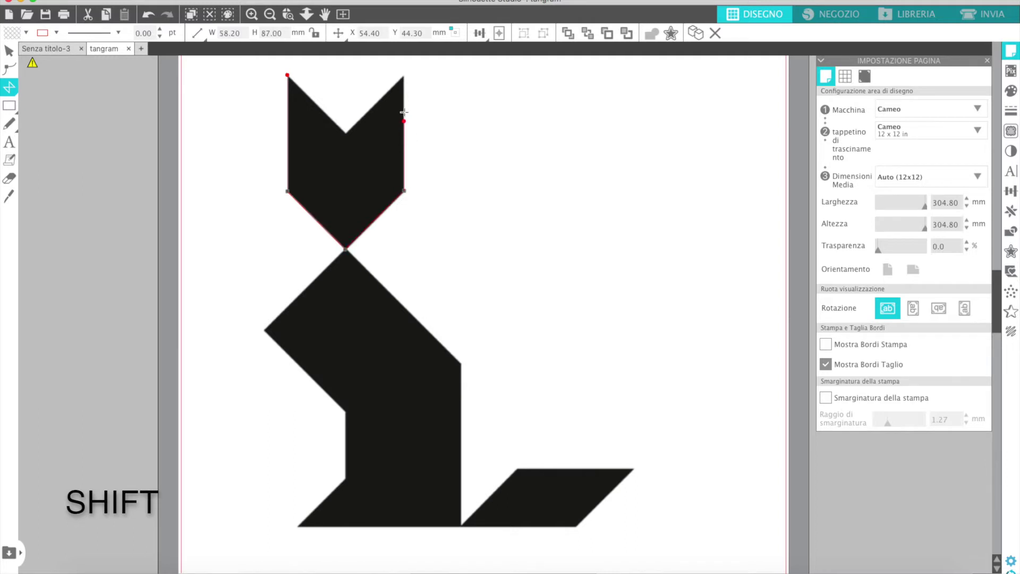
shift+click(405, 74)
shift+click(347, 132)
click(287, 75)
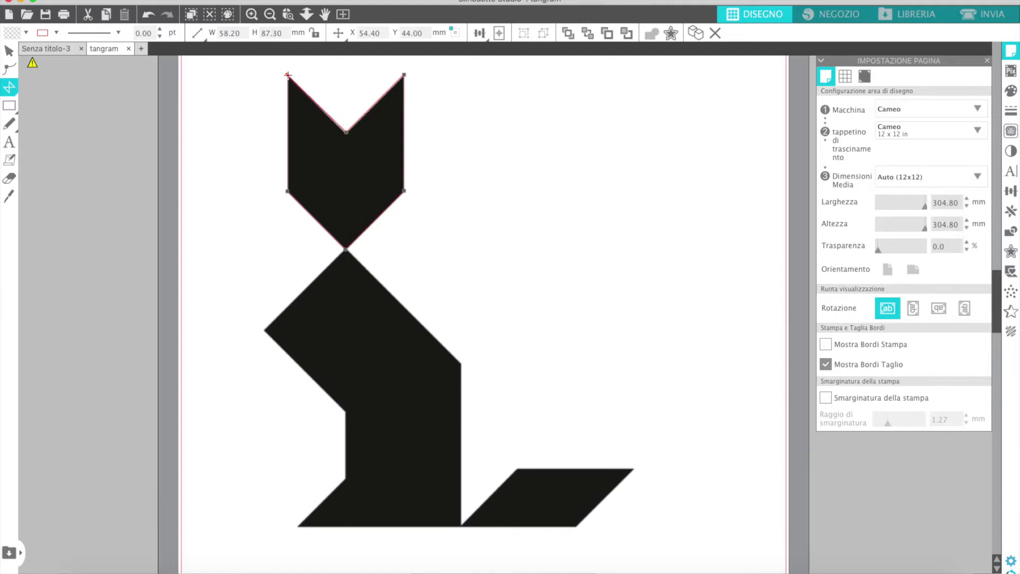
click(287, 75)
- Trace the cat's body and tail as closed polygons, about 98 × 139 mm and 86 × 29 mm
mouse_move(297, 526)
mouse_down()
mouse_move(463, 528)
mouse_move(460, 364)
mouse_move(348, 249)
mouse_move(267, 332)
mouse_move(313, 406)
mouse_move(339, 417)
mouse_move(336, 512)
mouse_move(340, 478)
mouse_move(296, 528)
mouse_up()
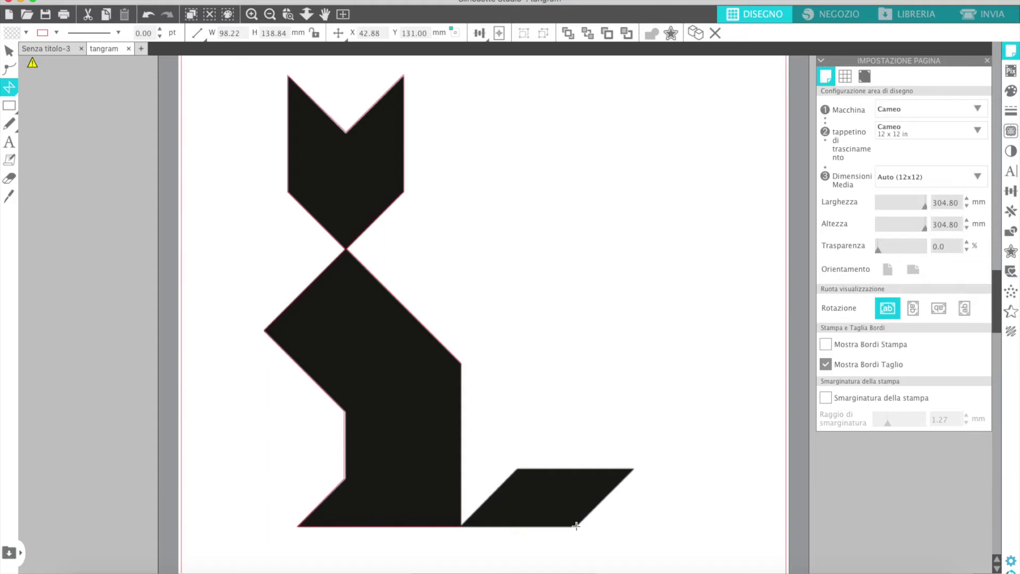
mouse_move(576, 526)
mouse_down()
mouse_move(616, 500)
mouse_move(633, 468)
mouse_up()
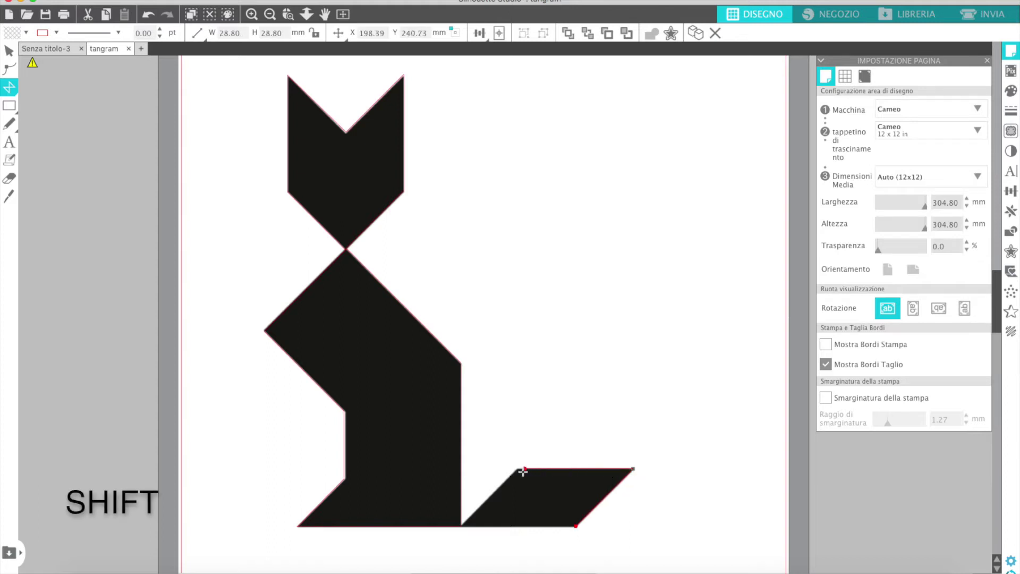
click(520, 470)
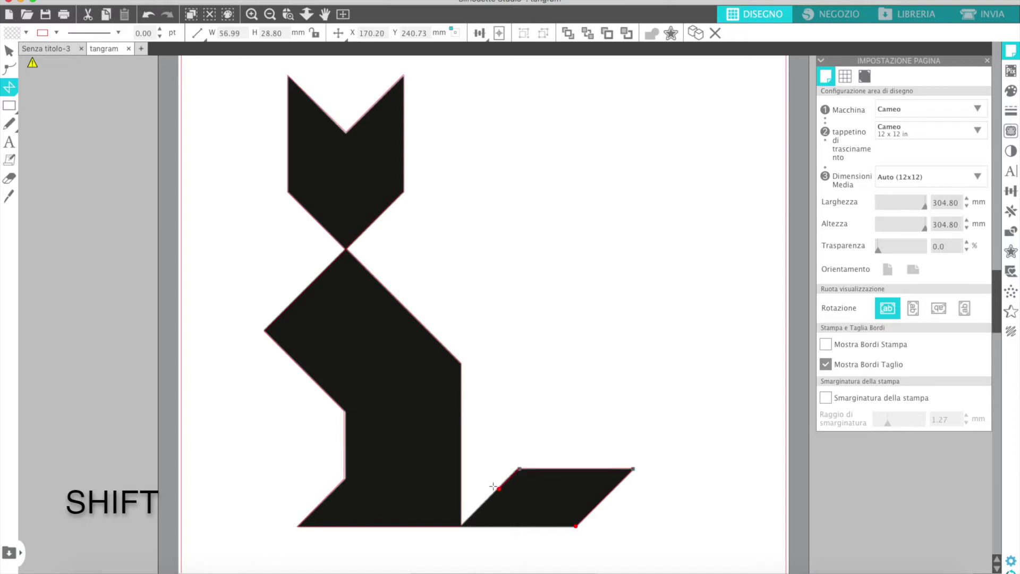
click(463, 527)
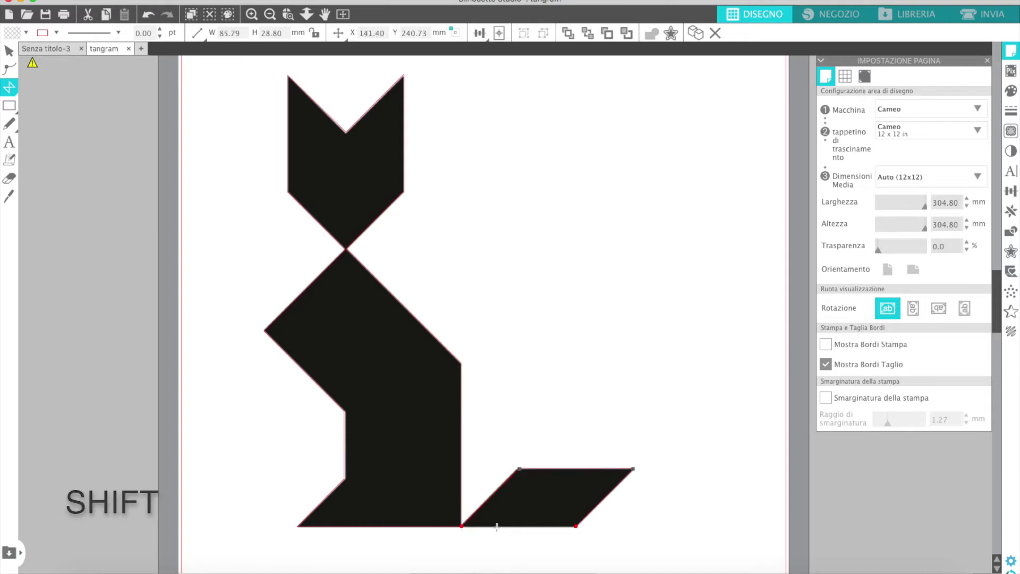
click(576, 526)
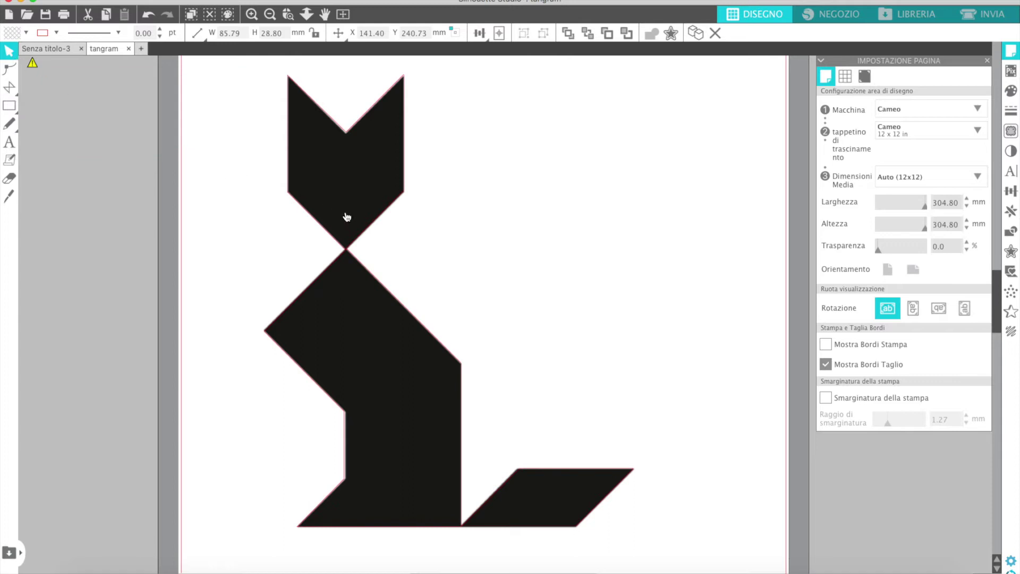
- Delete the black source image and shift the head and tail outlines slightly away from the body outline
key(ctrl+a)
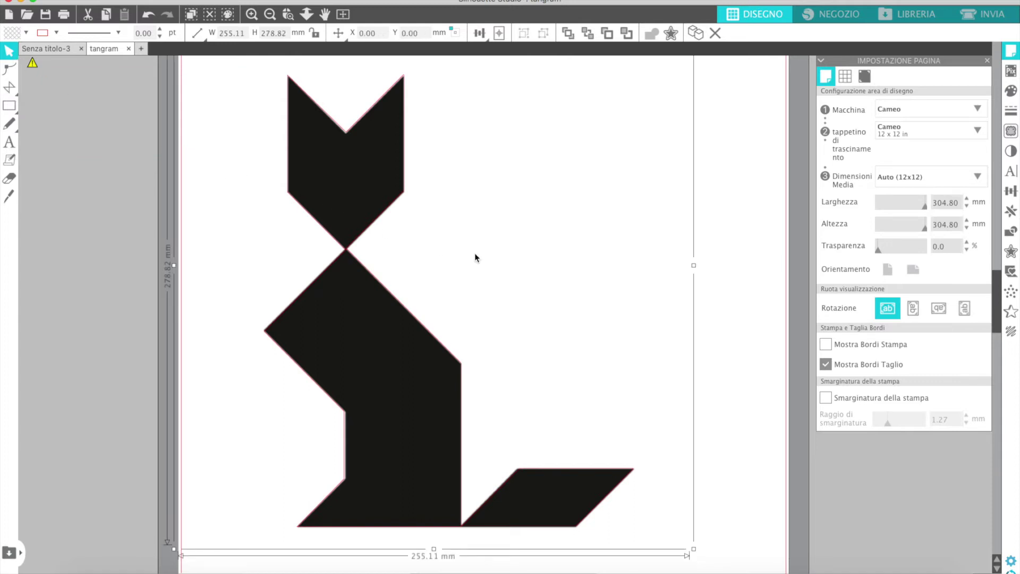
key(Delete)
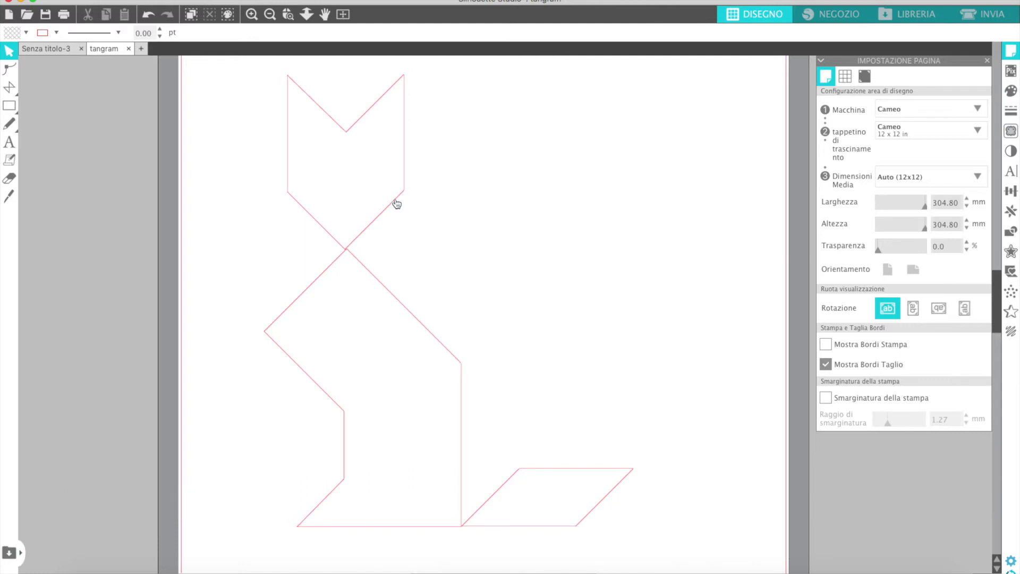
drag(397, 203, 399, 200)
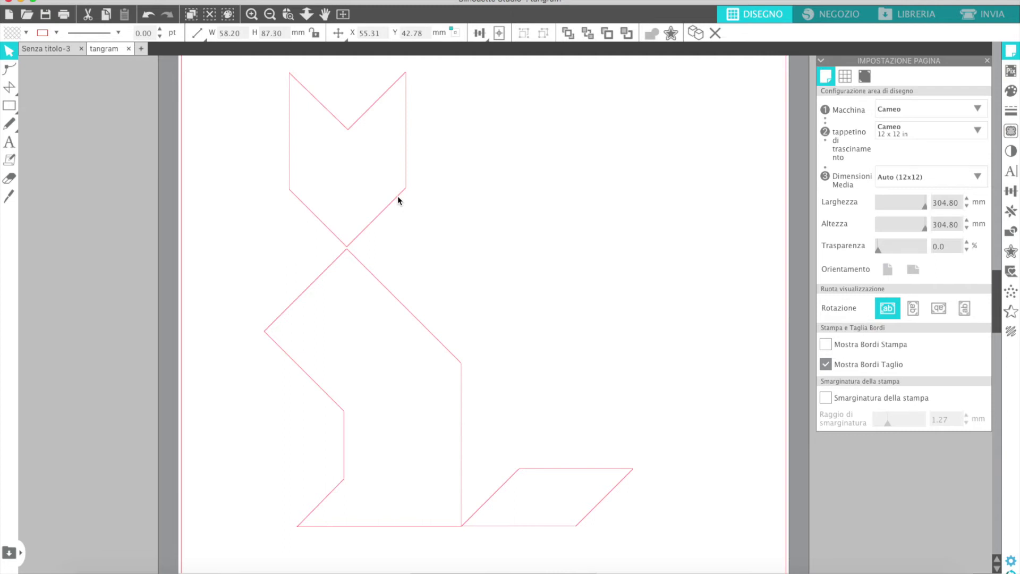
click(397, 201)
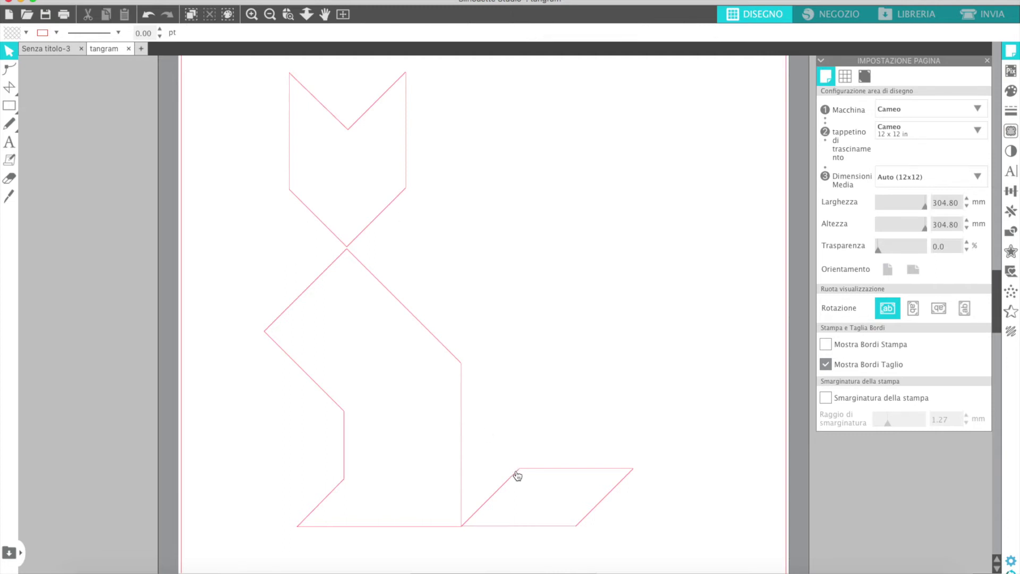
mouse_move(517, 475)
mouse_down()
mouse_move(527, 475)
mouse_move(518, 473)
mouse_up()
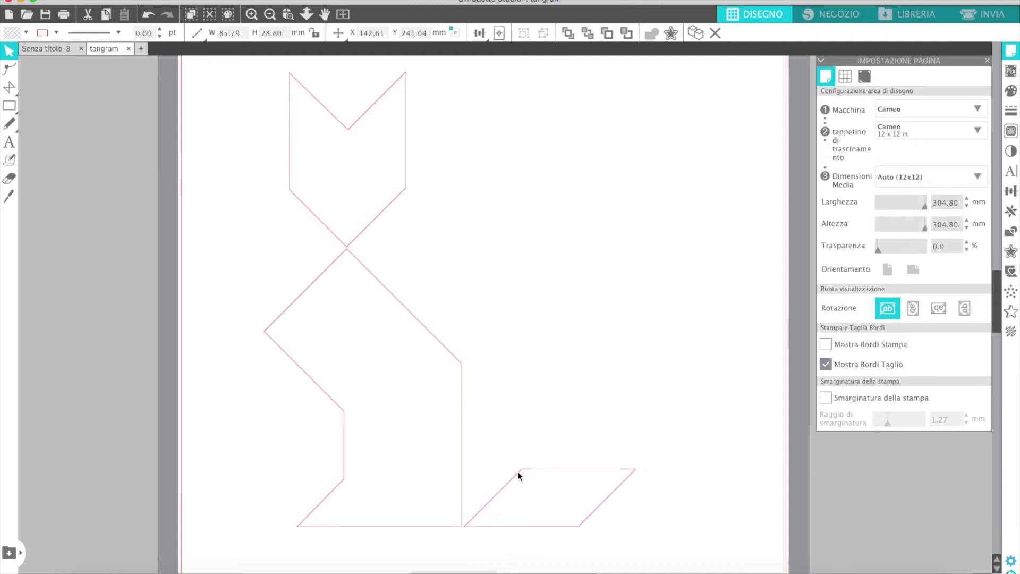
click(406, 323)
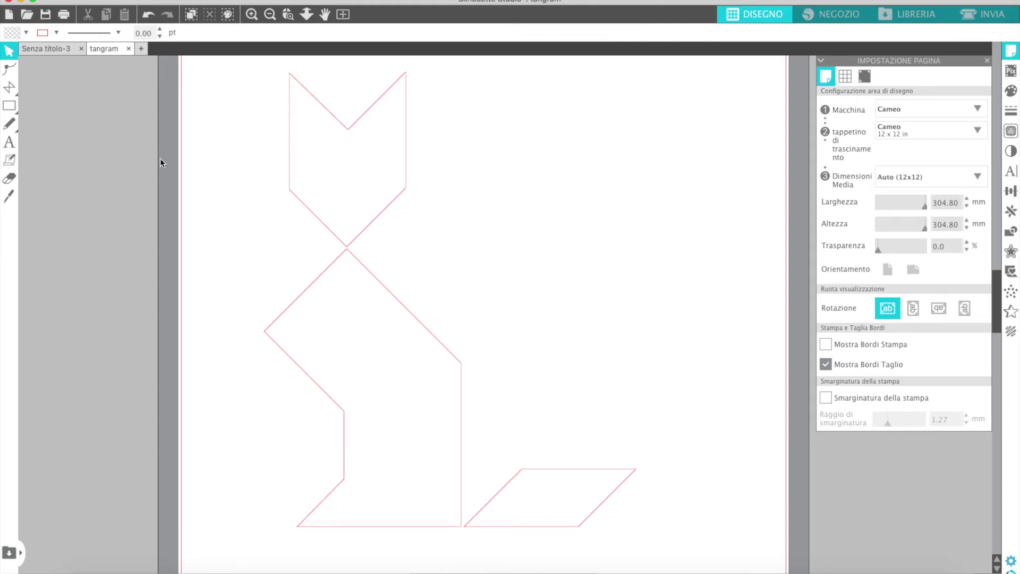
- Edit the outline points, slightly adjusting the head's notch and right ear tip and the body's neck point and inner leg corner
click(9, 68)
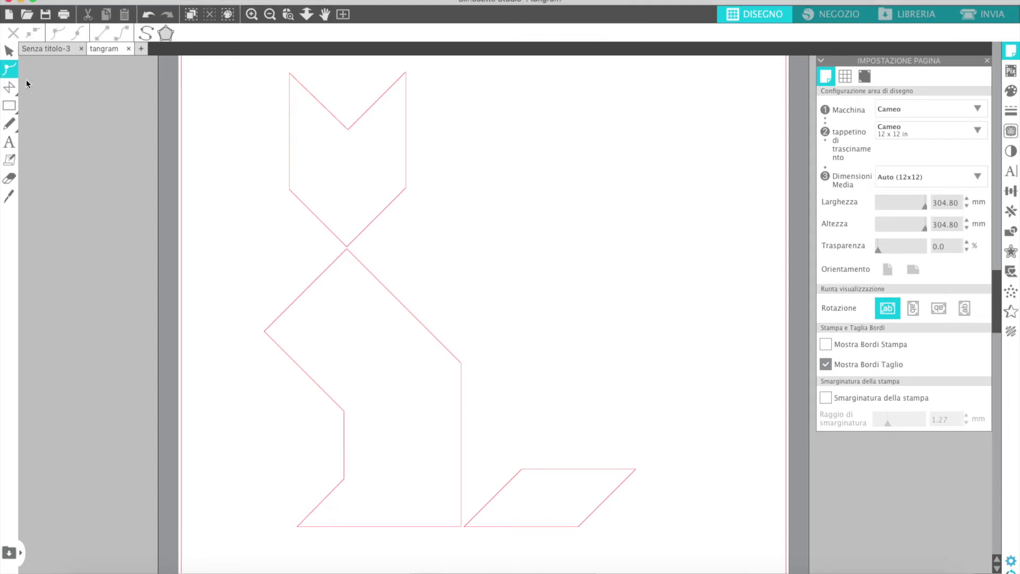
click(290, 134)
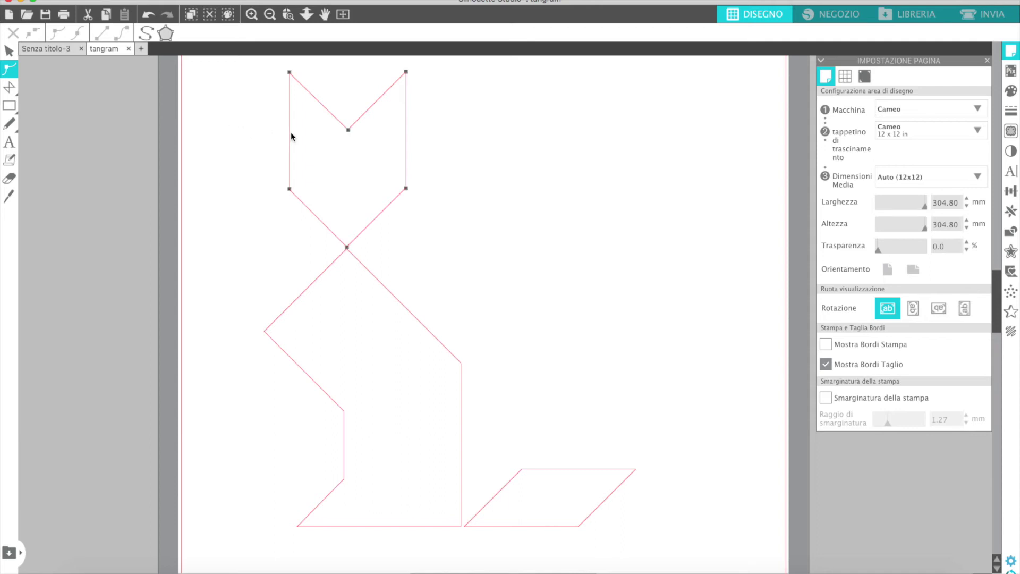
click(349, 129)
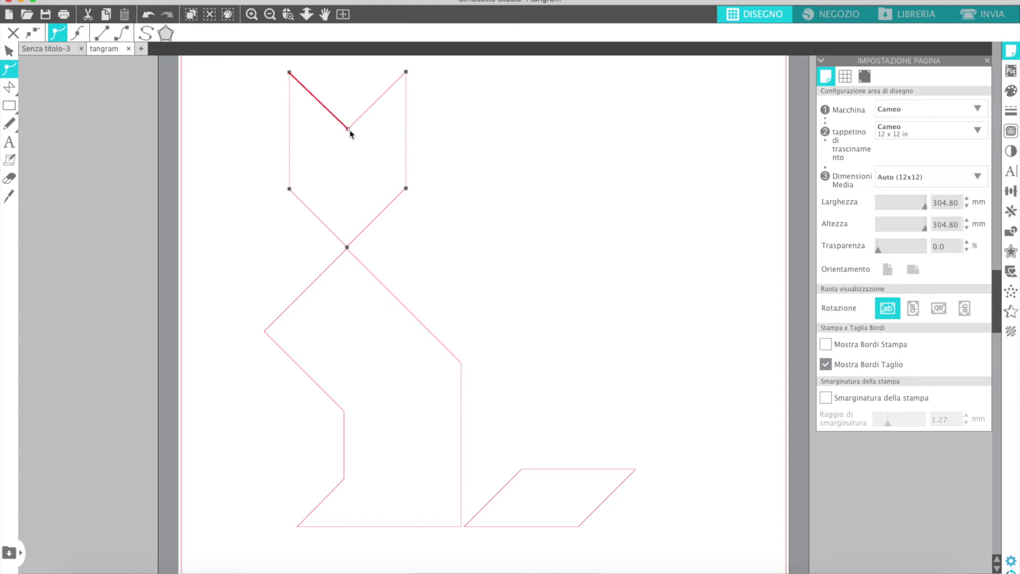
click(407, 71)
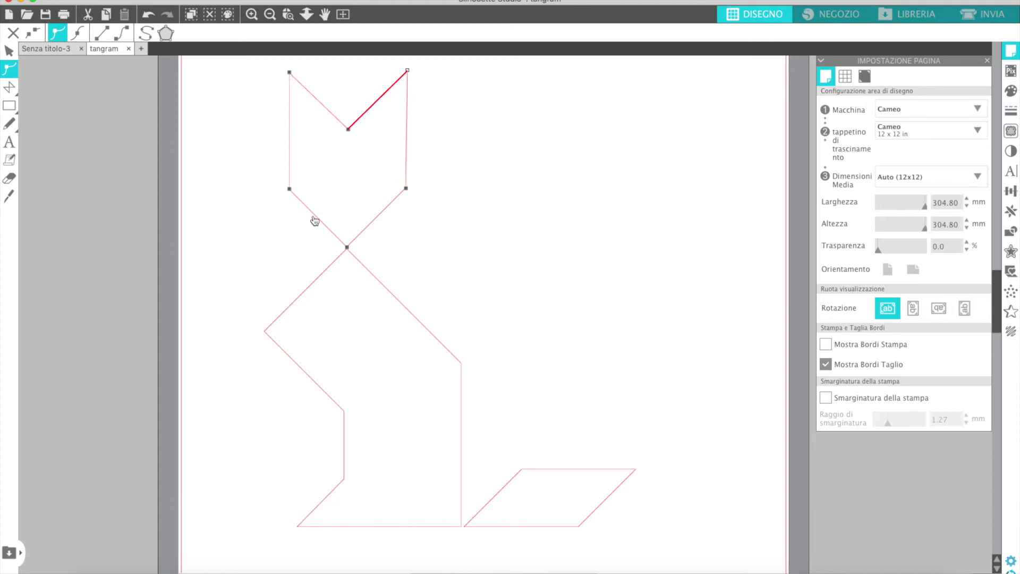
click(317, 286)
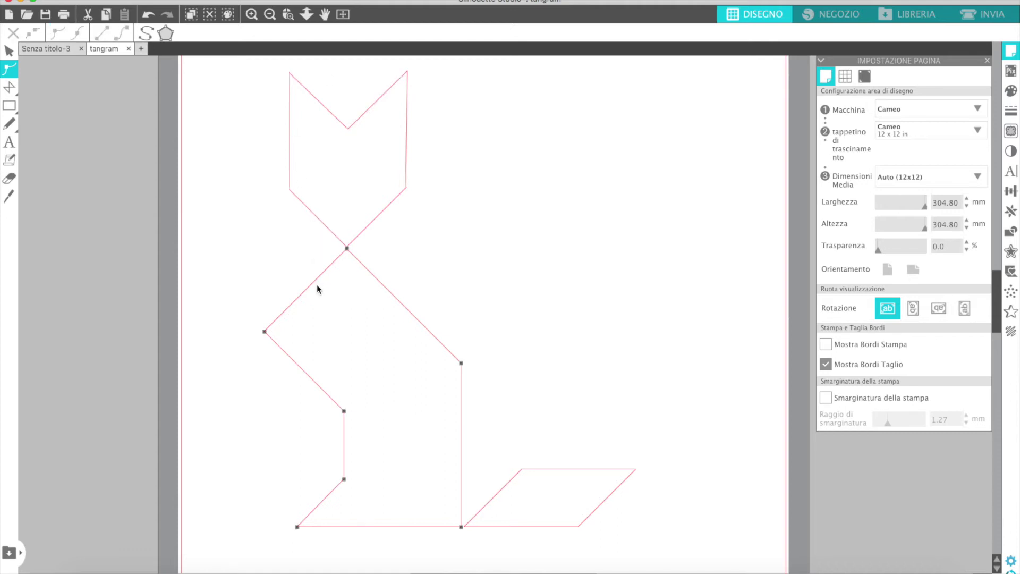
click(346, 250)
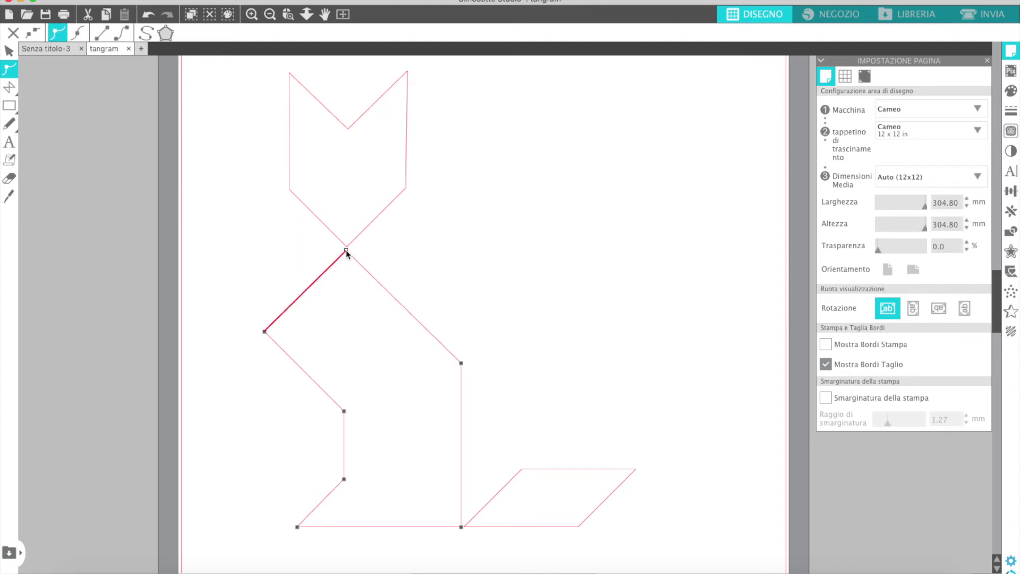
click(344, 412)
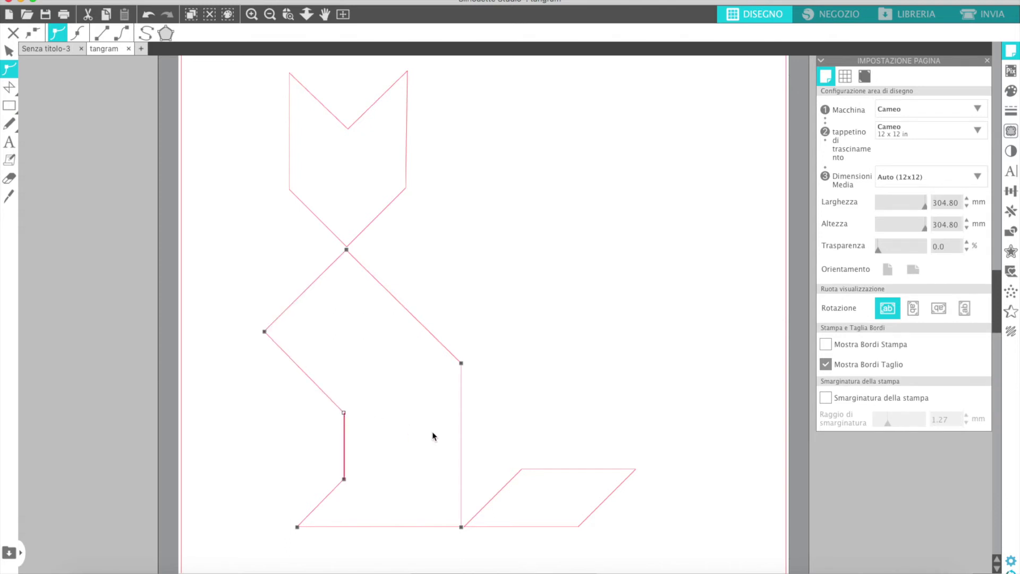
click(528, 301)
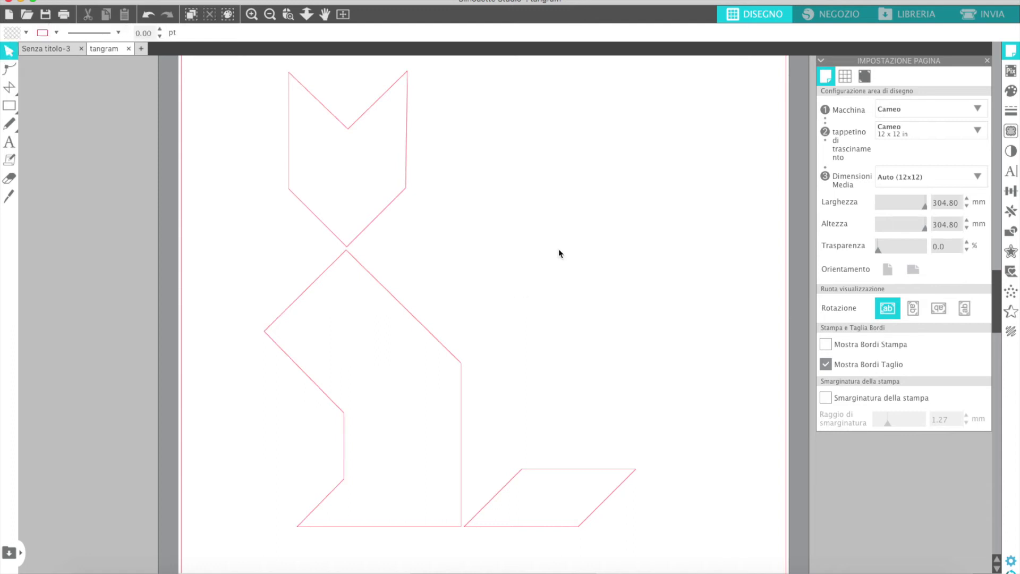
- Select the head, body and tail outlines together and group them
scroll(559, 250, down, 3)
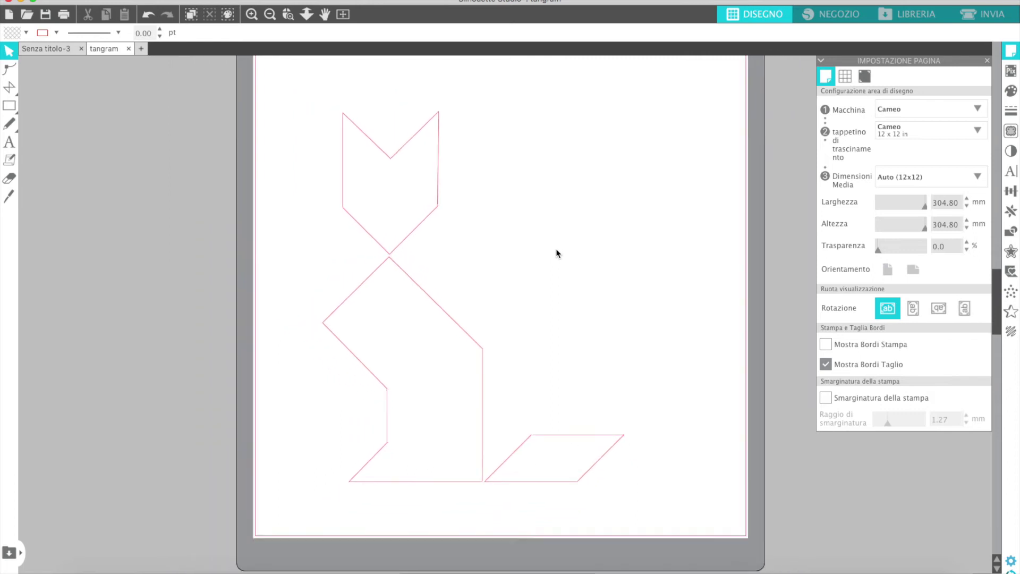
scroll(557, 253, down, 2)
drag(328, 109, 641, 473)
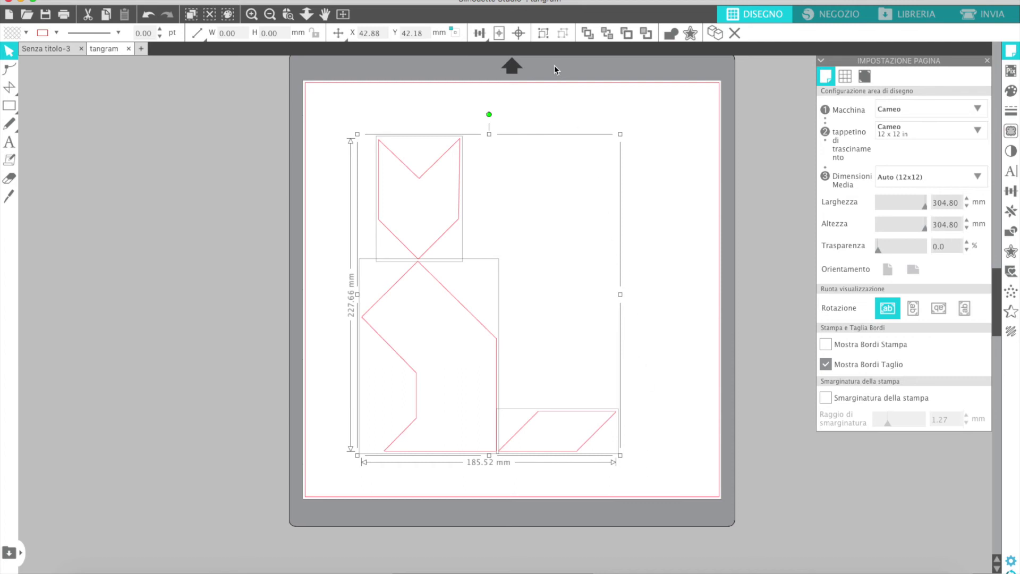
click(542, 34)
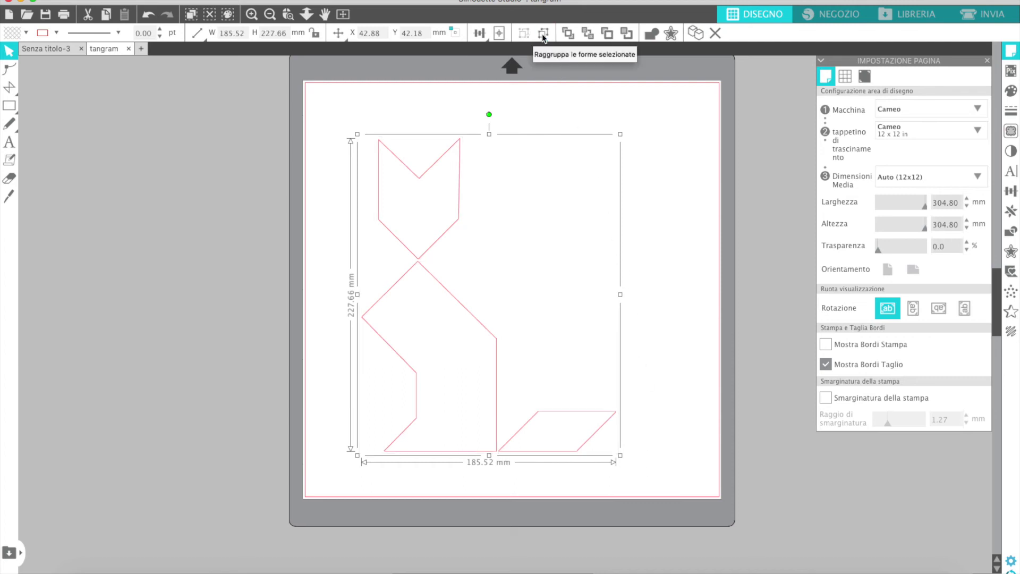
- Scale the cat group down to about 117 × 144 mm and draw a rounded rectangle about 150 × 169 mm around it
drag(620, 455, 524, 343)
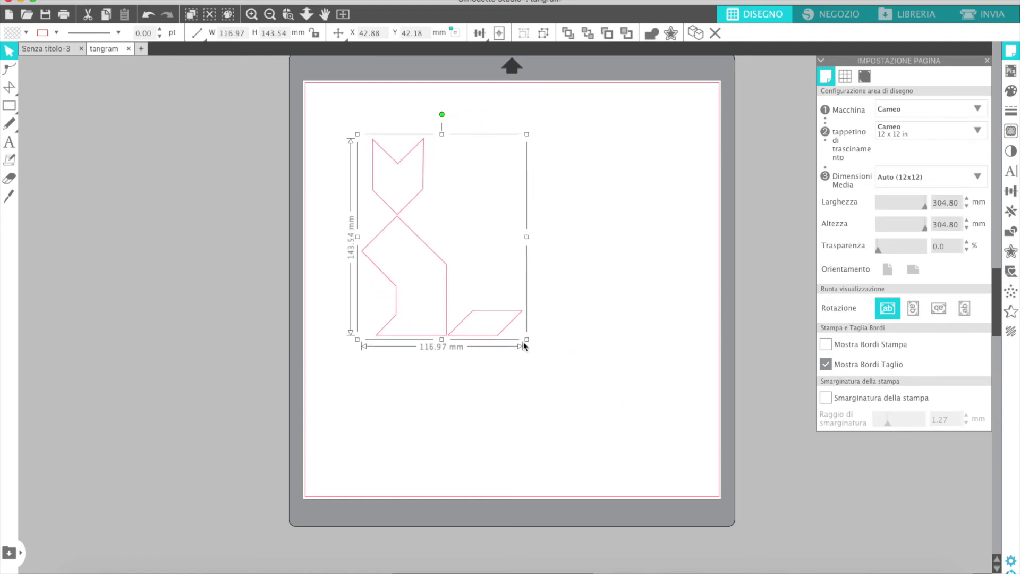
click(572, 275)
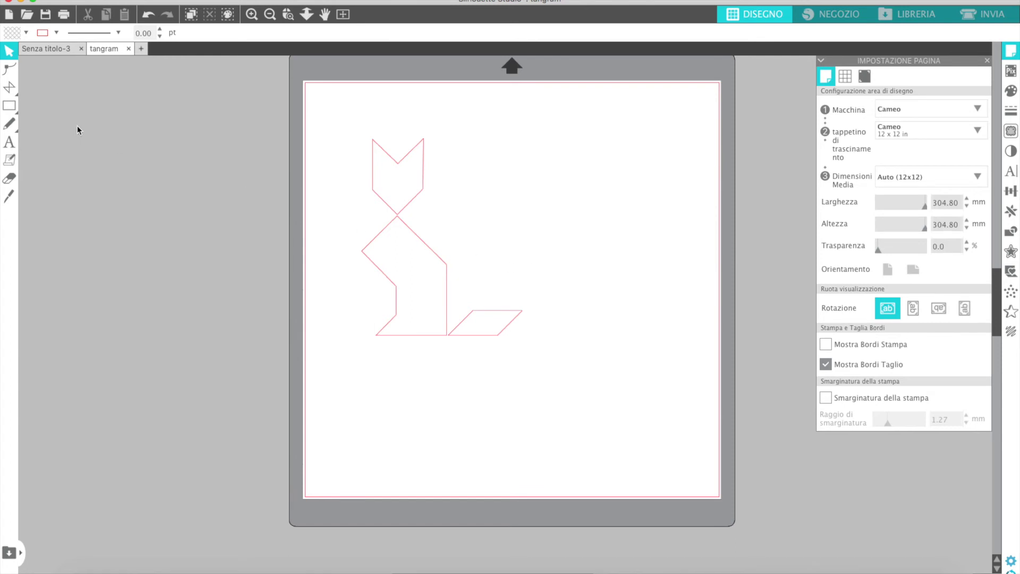
mouse_move(7, 110)
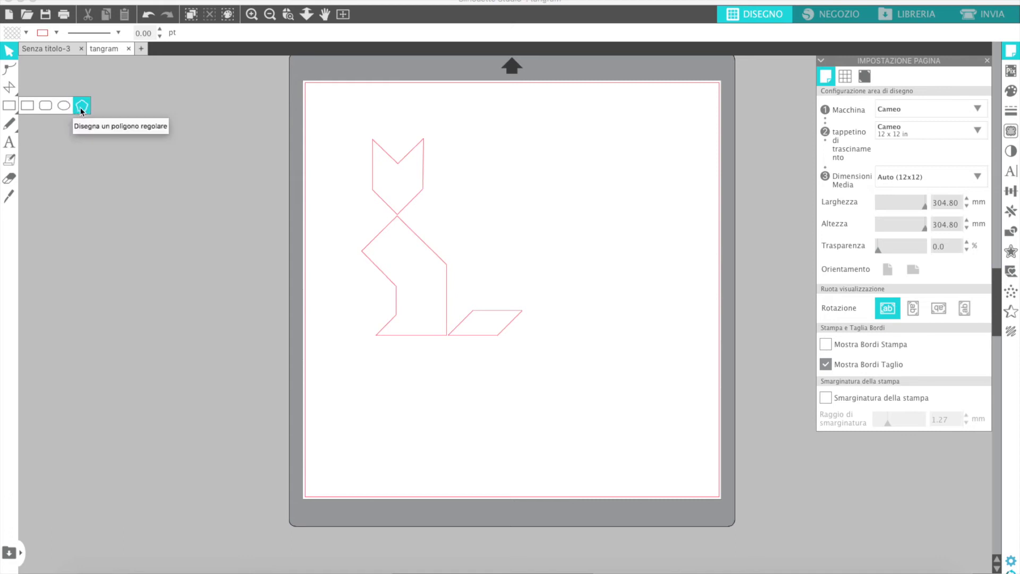
click(47, 105)
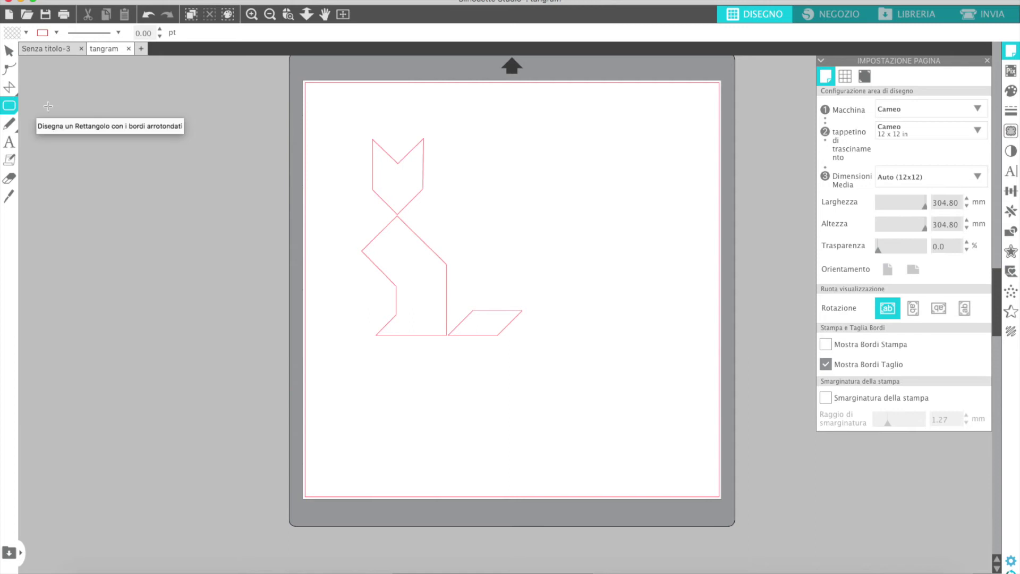
drag(330, 117, 537, 349)
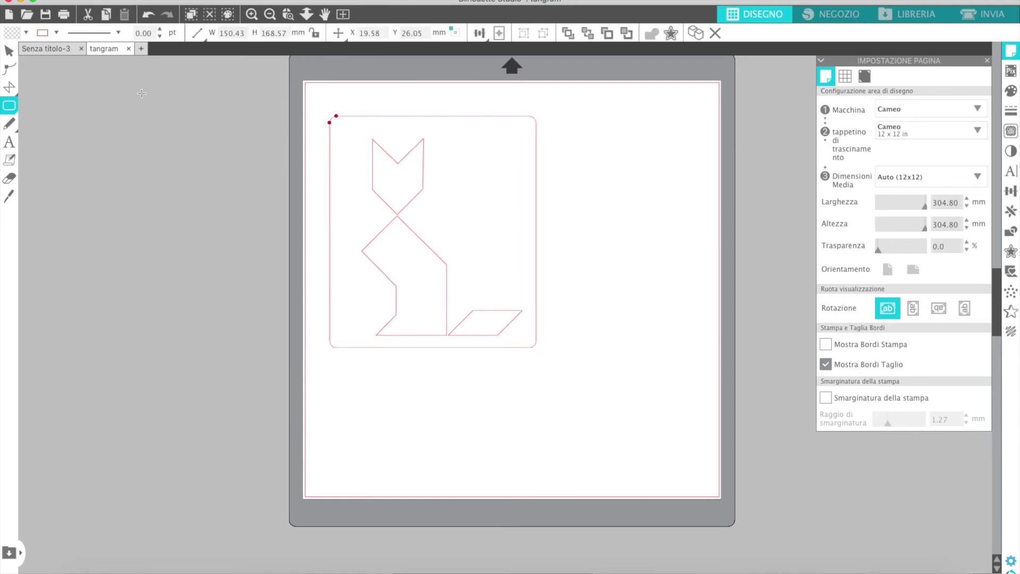
- Tighten the rounded rectangle around the cat to about 139 × 166 mm by moving in its left, top and right edges
click(9, 51)
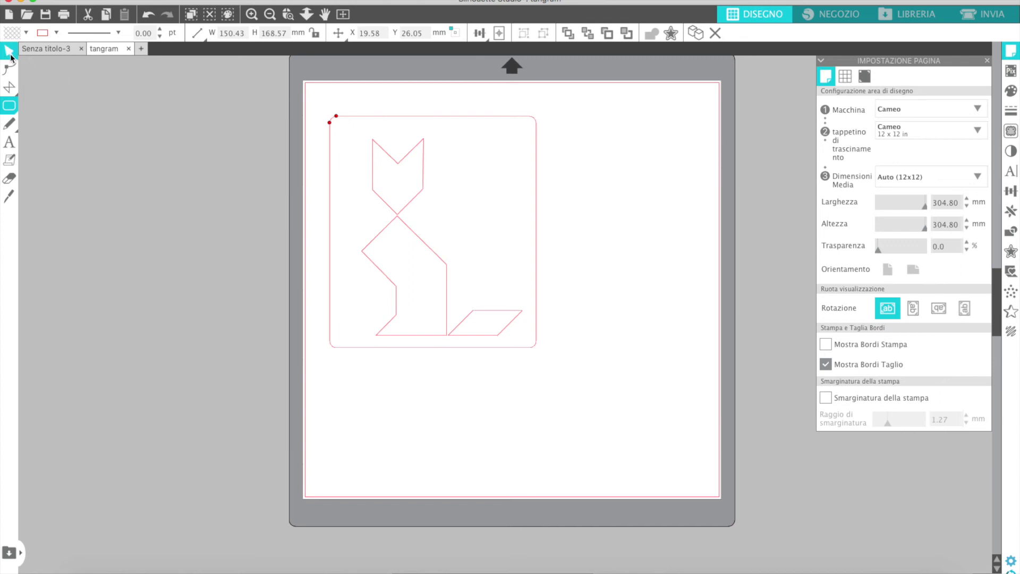
click(331, 197)
drag(328, 233, 336, 234)
drag(343, 233, 341, 233)
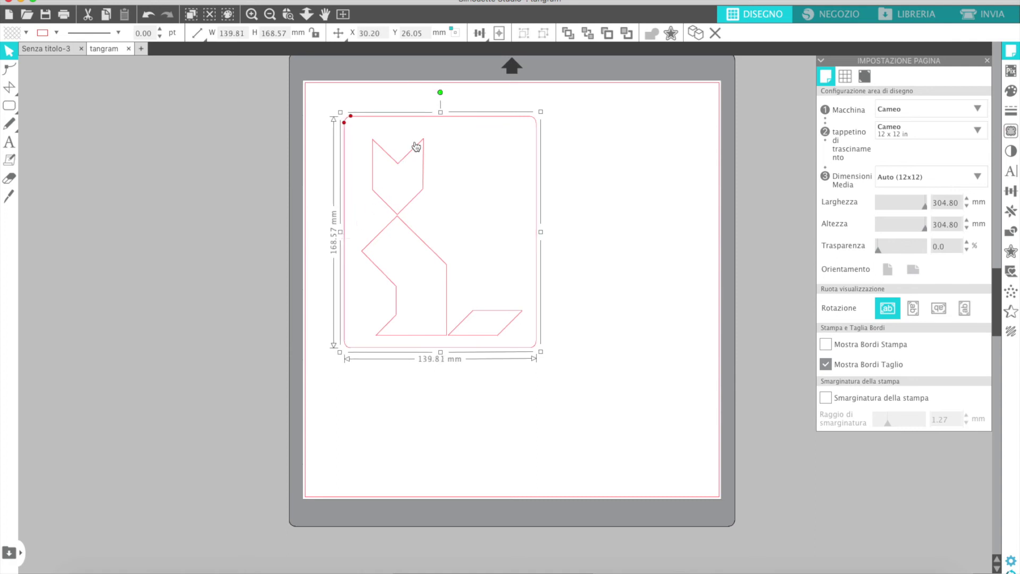
drag(439, 114, 440, 117)
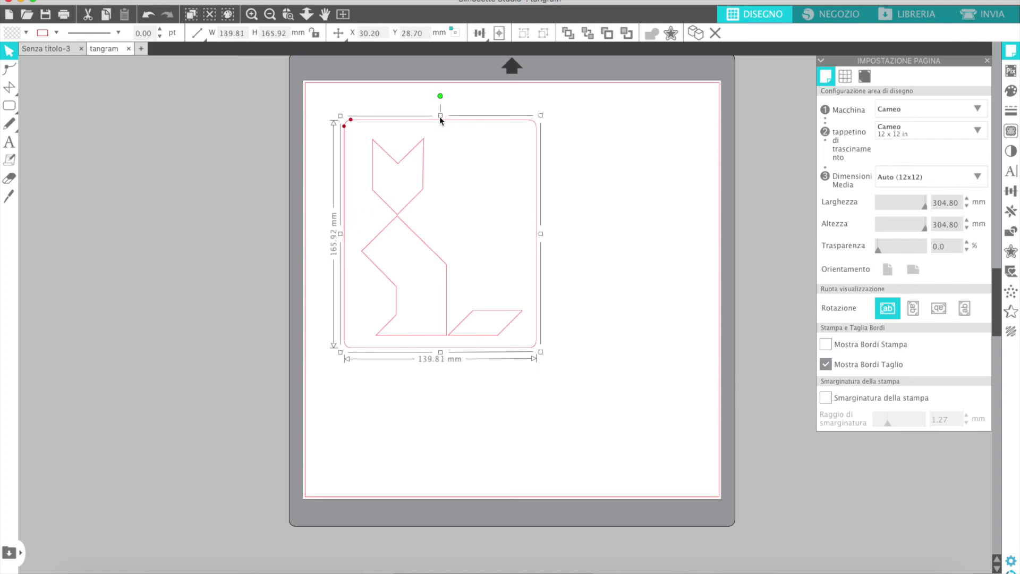
drag(541, 234, 537, 235)
click(588, 236)
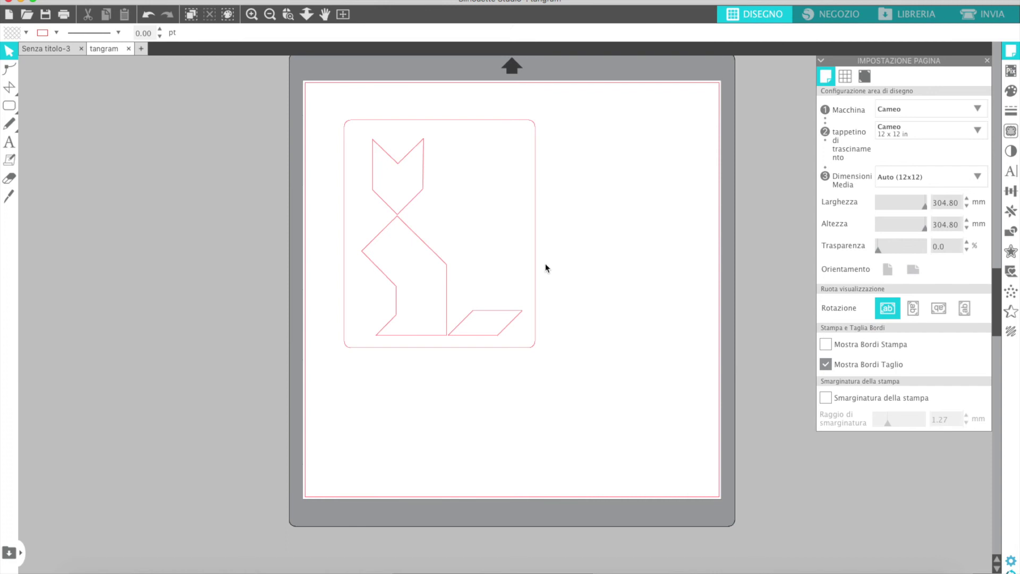
- Group the cat with its rounded frame and scale the group down proportionally to about 51 × 60 mm
drag(562, 381, 297, 101)
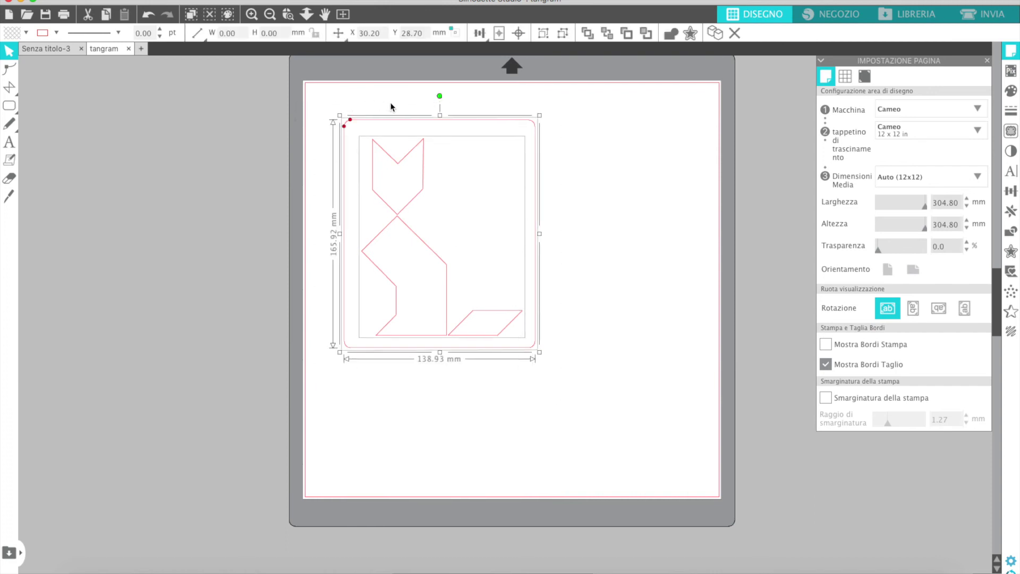
click(543, 33)
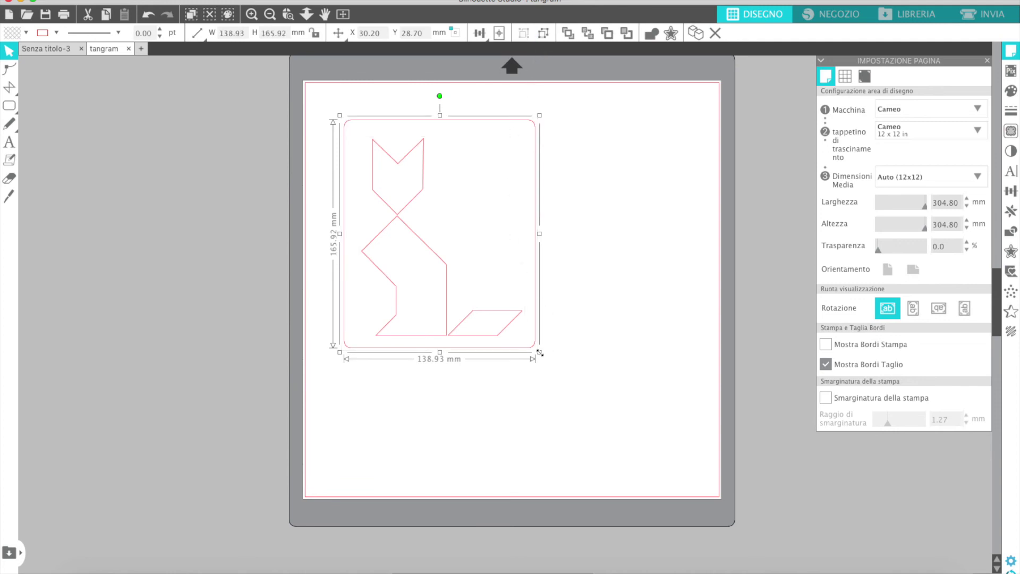
drag(539, 352, 420, 211)
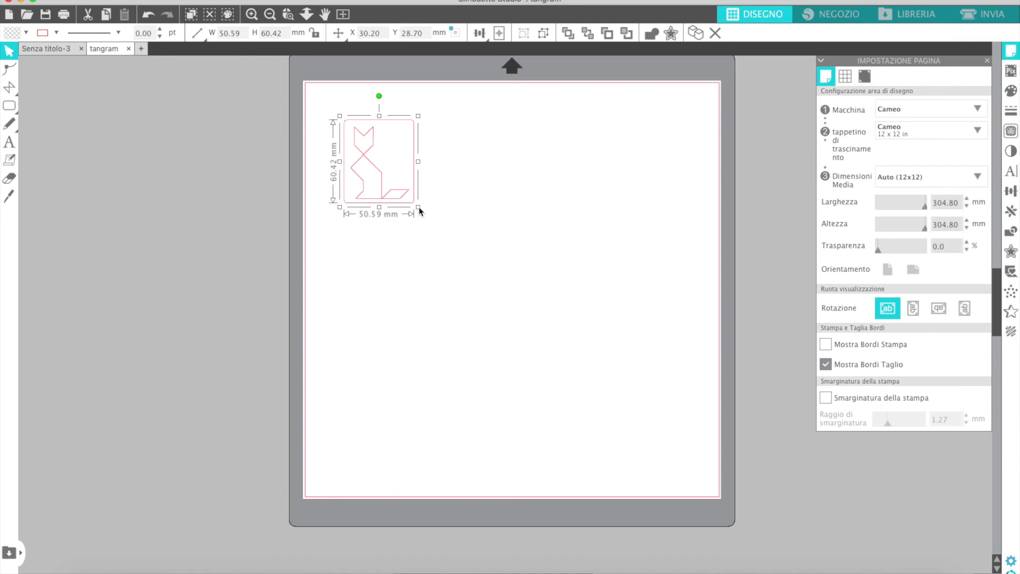
- With the proportions locked, set the framed cat's height to 60 mm and move it closer to the page's upper-left corner
click(315, 34)
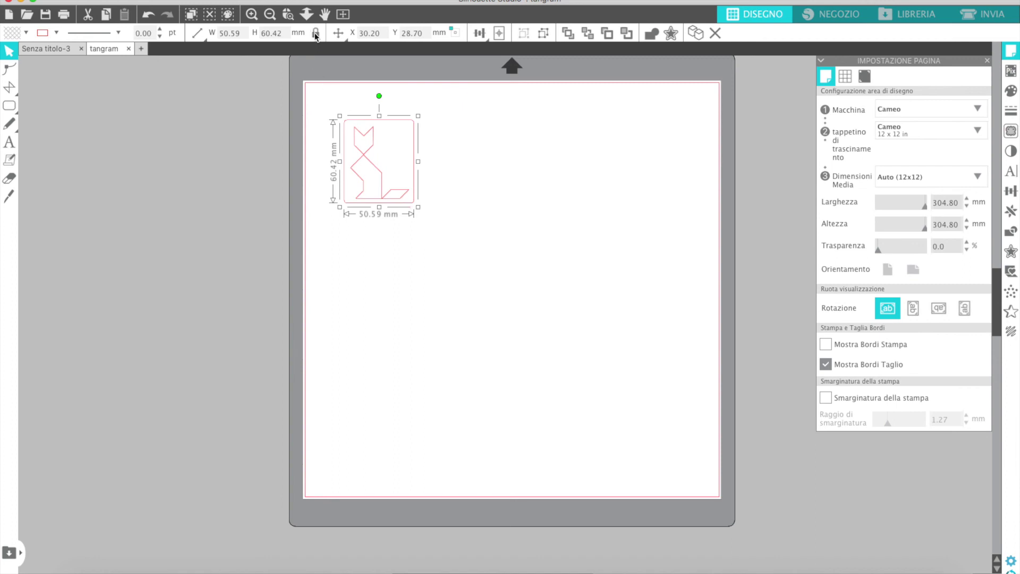
click(281, 33)
key(BackSpace)
key(BackSpace)
key(Return)
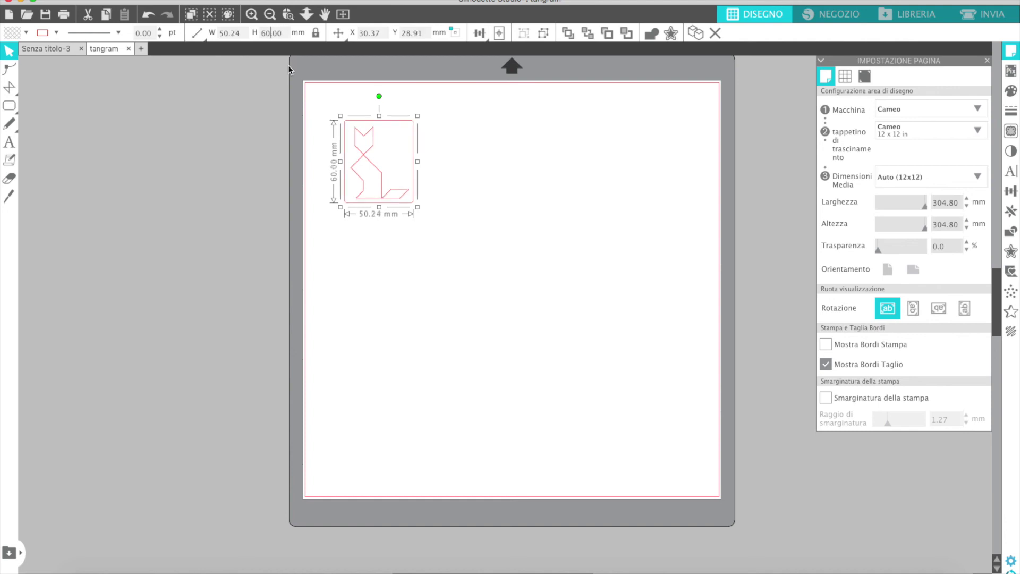
drag(357, 151, 342, 131)
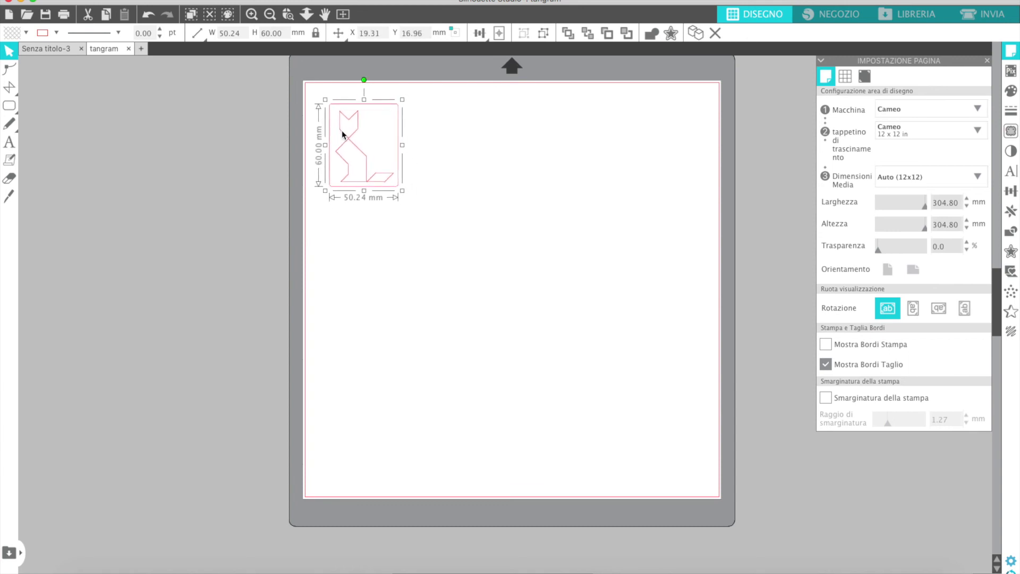
click(465, 181)
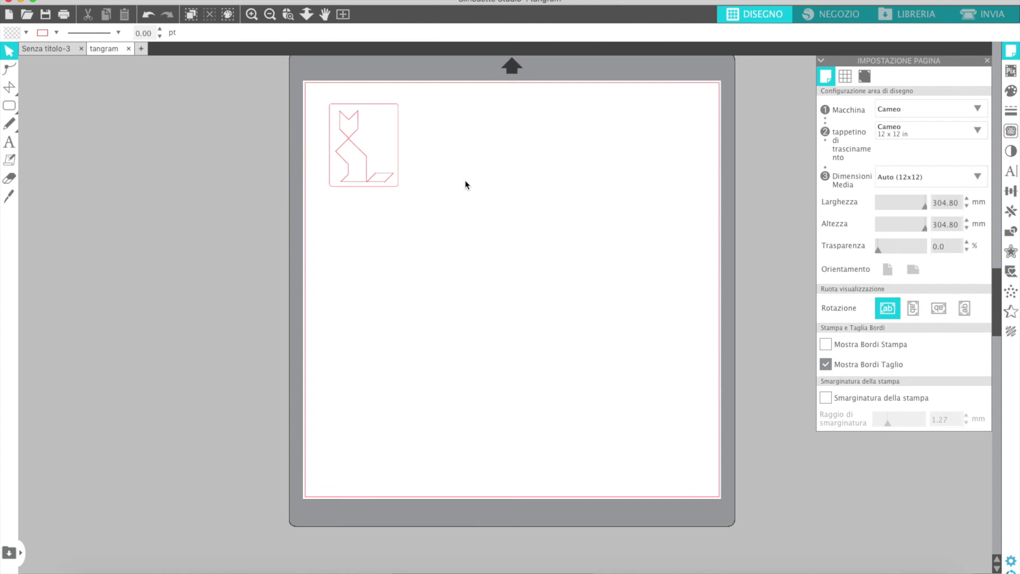
- Duplicate the framed cat once to the right with the Replicate options
click(364, 158)
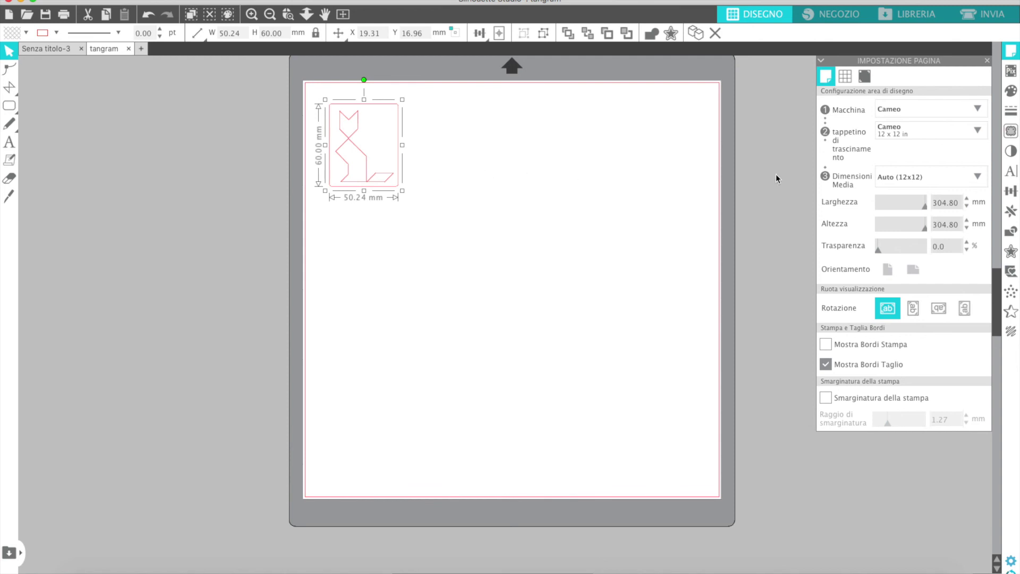
click(1012, 212)
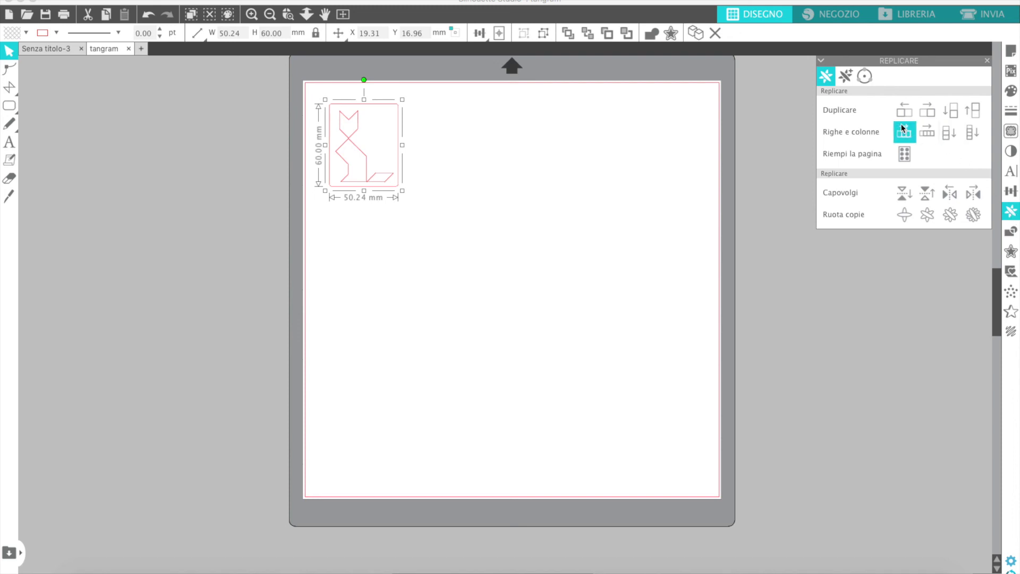
click(926, 112)
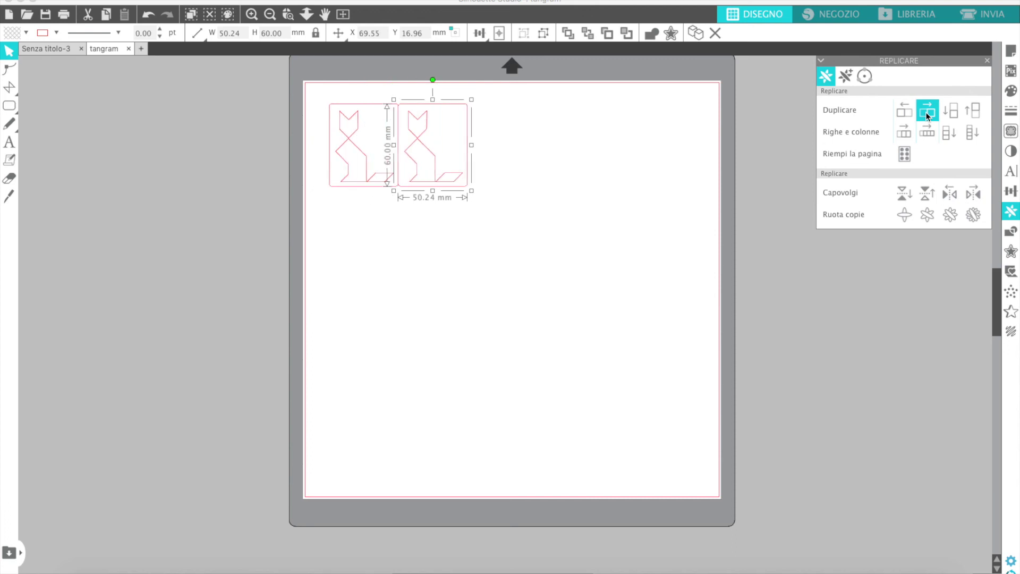
click(528, 162)
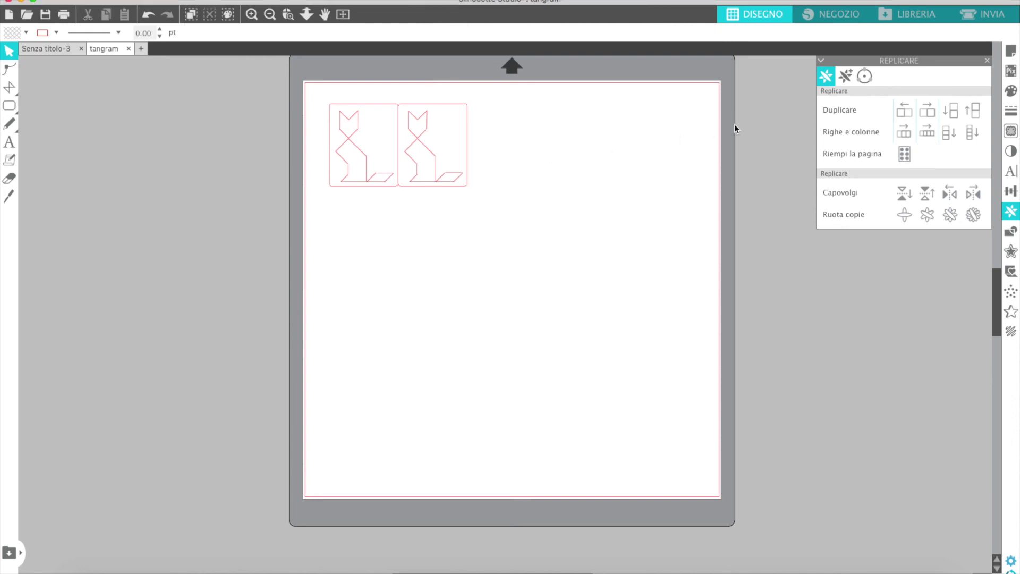
- Set up the cut job for tool 1 with the material Vinile, opaco and the action Taglia
click(984, 16)
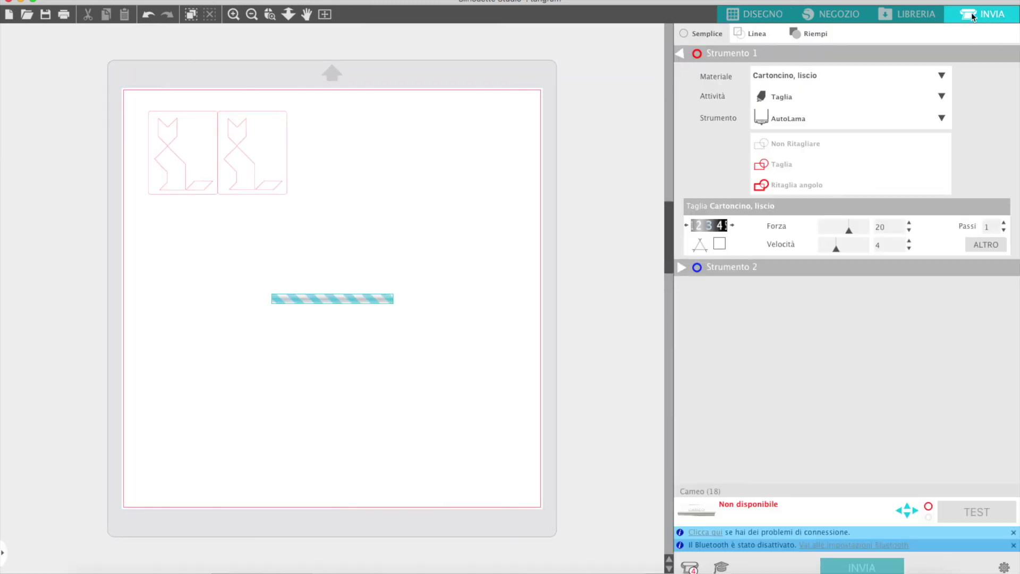
click(941, 76)
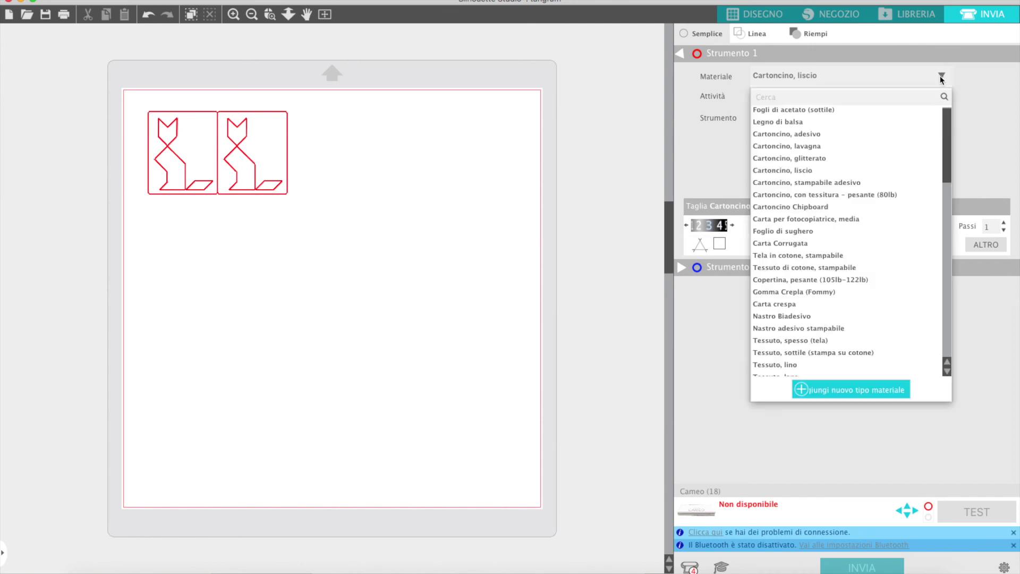
drag(950, 126, 959, 282)
scroll(959, 284, down, 4)
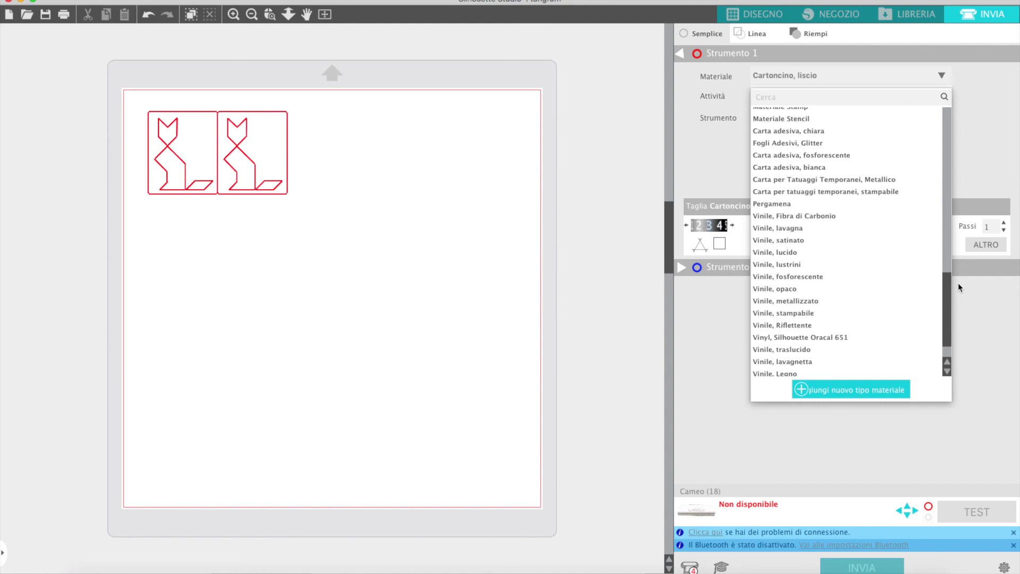
click(784, 288)
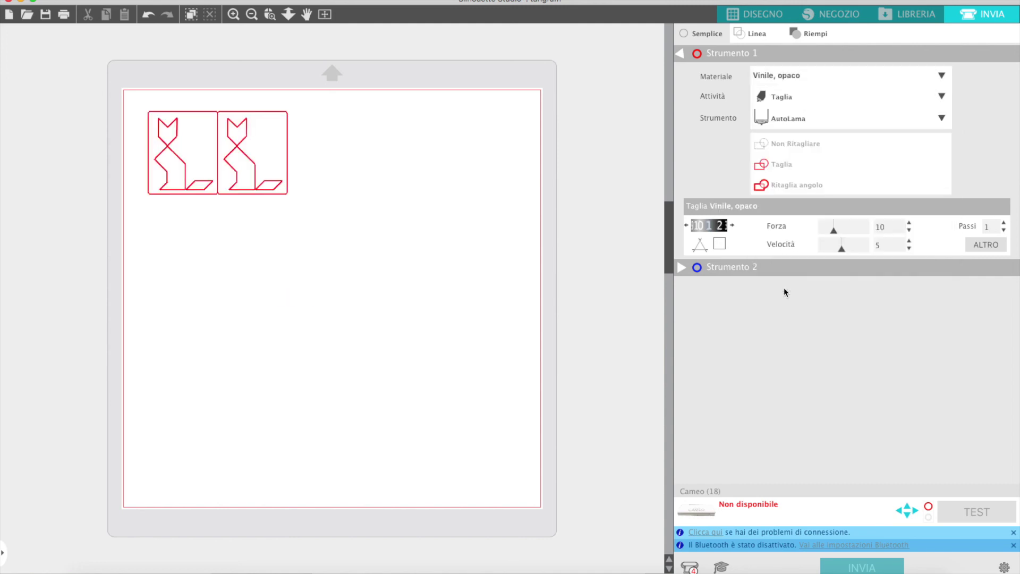
click(865, 93)
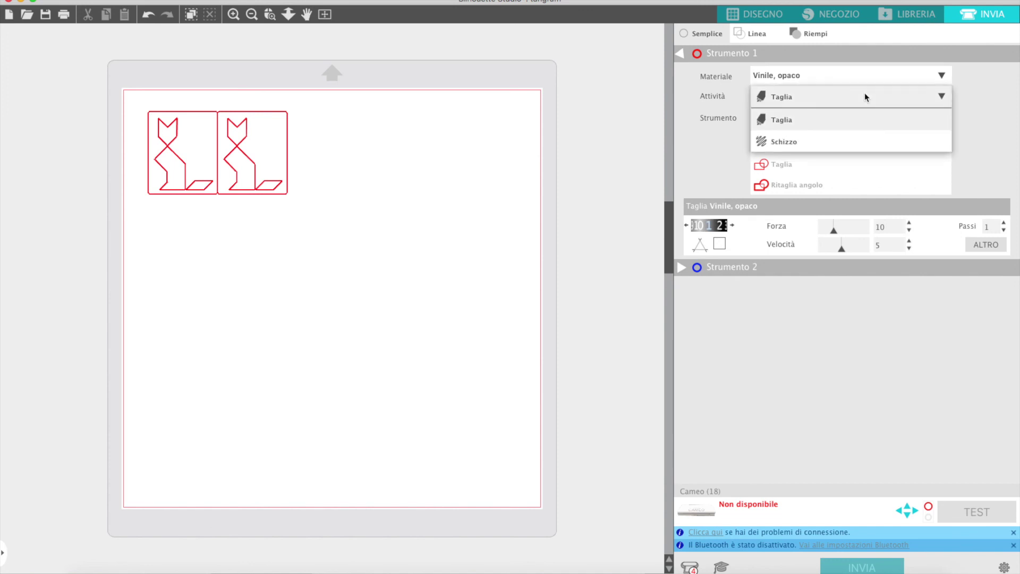
click(777, 122)
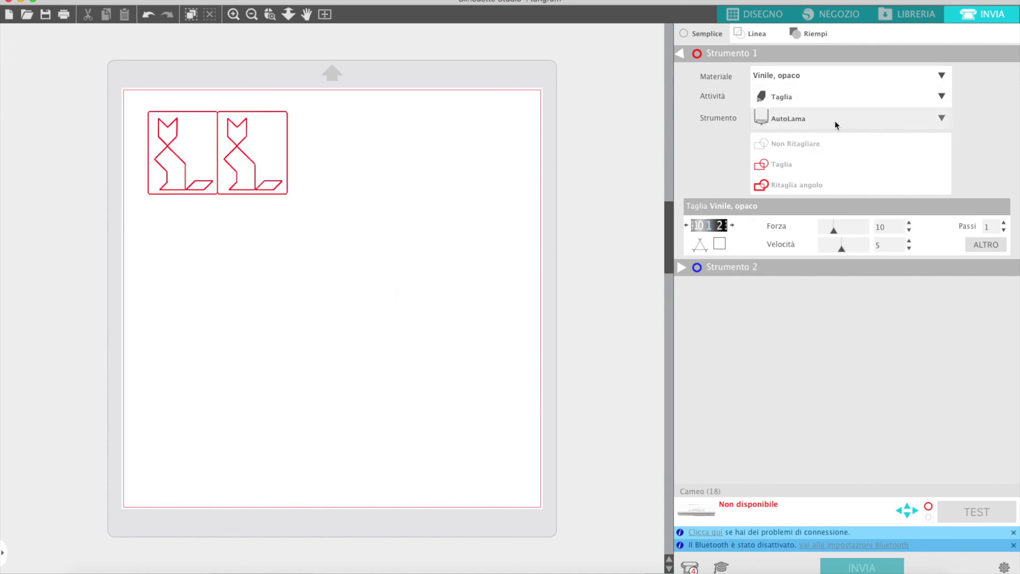